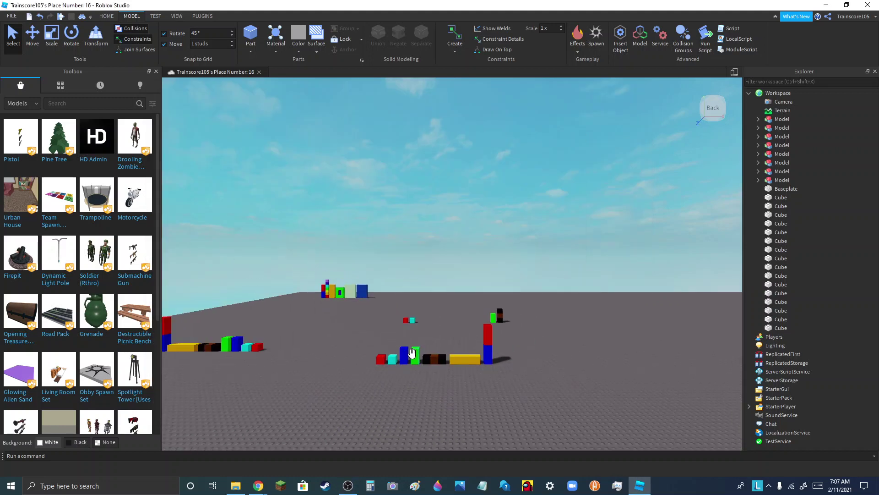
{"action": "scroll", "coordinate": [360, 351], "scroll_direction": "up", "scroll_amount": 5}
{"action": "scroll", "coordinate": [361, 352], "scroll_direction": "down", "scroll_amount": 10}
{"action": "scroll", "coordinate": [420, 358], "scroll_direction": "up", "scroll_amount": 2}
{"action": "scroll", "coordinate": [412, 367], "scroll_direction": "up", "scroll_amount": 4}
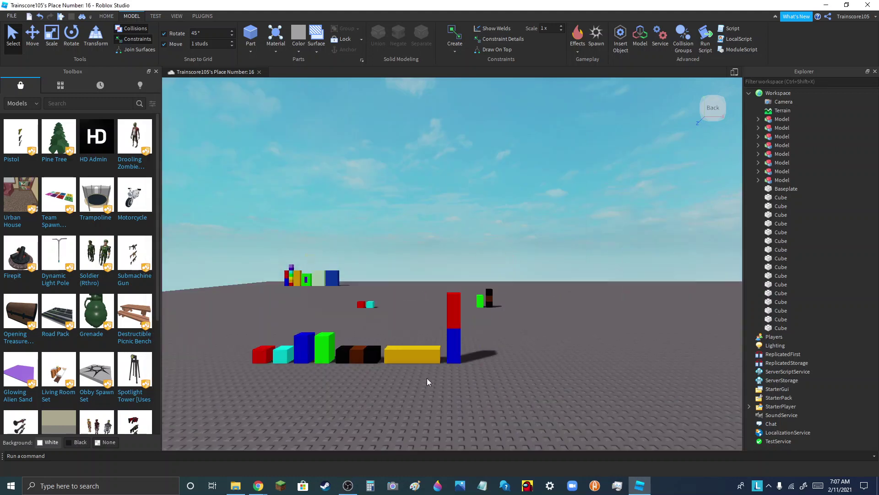
{"action": "scroll", "coordinate": [427, 378], "scroll_direction": "up", "scroll_amount": 5}
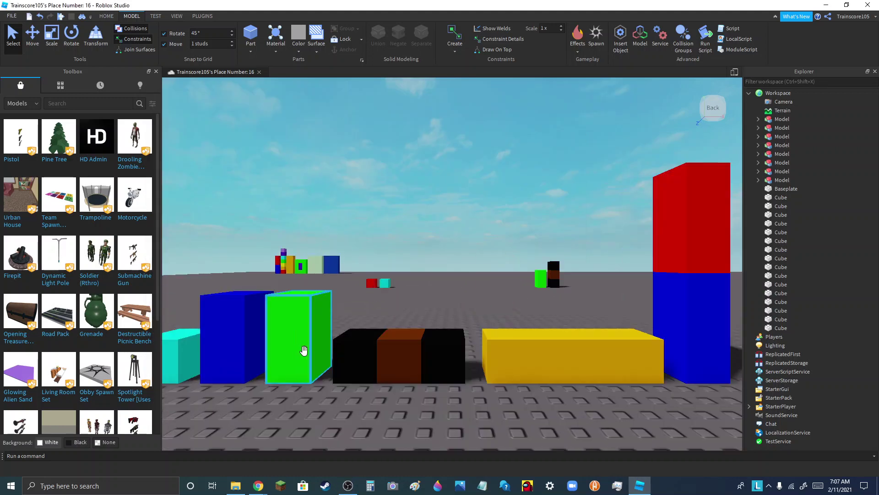
{"action": "scroll", "coordinate": [303, 351], "scroll_direction": "down", "scroll_amount": 6}
{"action": "scroll", "coordinate": [413, 371], "scroll_direction": "up", "scroll_amount": 2}
{"action": "scroll", "coordinate": [467, 389], "scroll_direction": "up", "scroll_amount": 3}
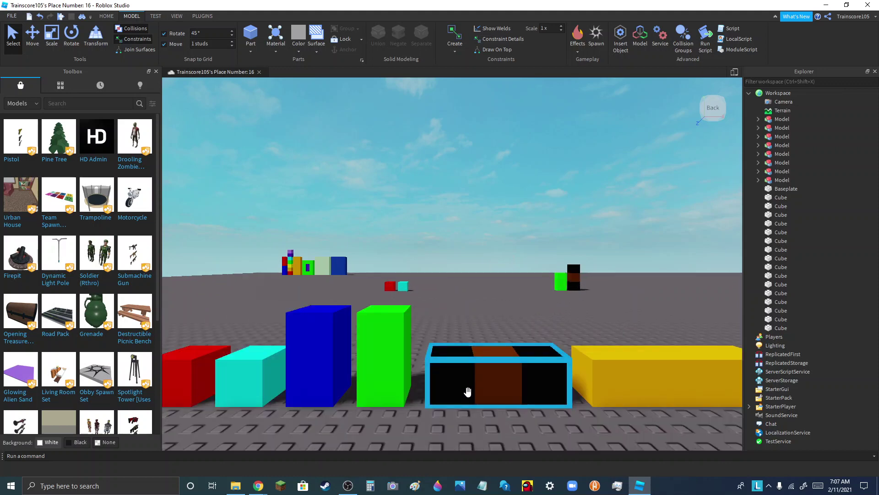
{"action": "scroll", "coordinate": [422, 322], "scroll_direction": "down", "scroll_amount": 4}
{"action": "scroll", "coordinate": [421, 322], "scroll_direction": "up", "scroll_amount": 2}
{"action": "scroll", "coordinate": [413, 314], "scroll_direction": "up", "scroll_amount": 4}
Stack the cyan cube on top of the distant green block.
{"action": "mouse_move", "coordinate": [447, 360]}
{"action": "left_mouse_down"}
{"action": "mouse_move", "coordinate": [400, 350]}
{"action": "mouse_move", "coordinate": [384, 323]}
{"action": "left_mouse_up"}
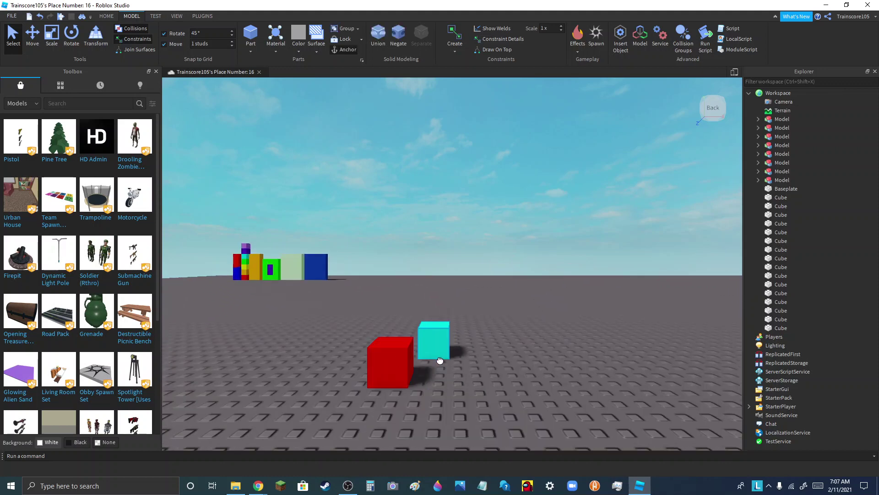
{"action": "scroll", "coordinate": [496, 372], "scroll_direction": "down", "scroll_amount": 3}
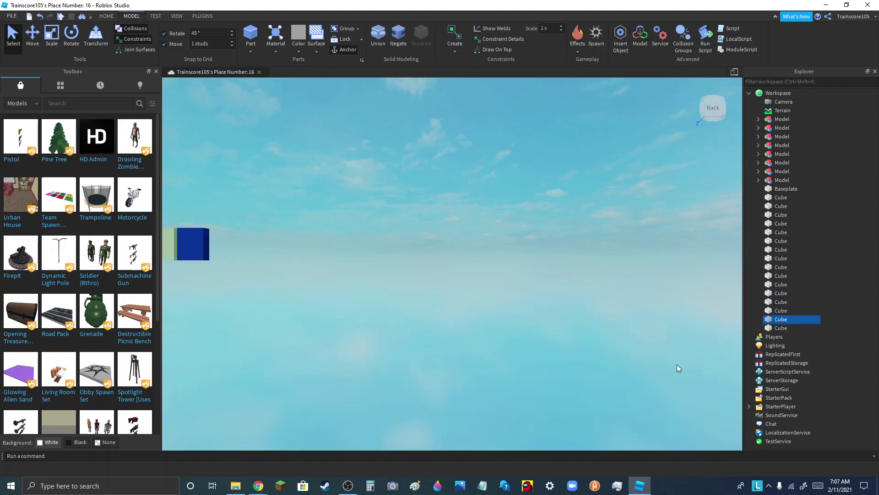
{"action": "right_click_drag", "start_coordinate": [676, 364], "coordinate": [410, 356]}
{"action": "scroll", "coordinate": [426, 317], "scroll_direction": "down", "scroll_amount": 2}
{"action": "scroll", "coordinate": [540, 406], "scroll_direction": "up", "scroll_amount": 5}
{"action": "left_click", "coordinate": [540, 406]}
{"action": "scroll", "coordinate": [393, 416], "scroll_direction": "down", "scroll_amount": 3}
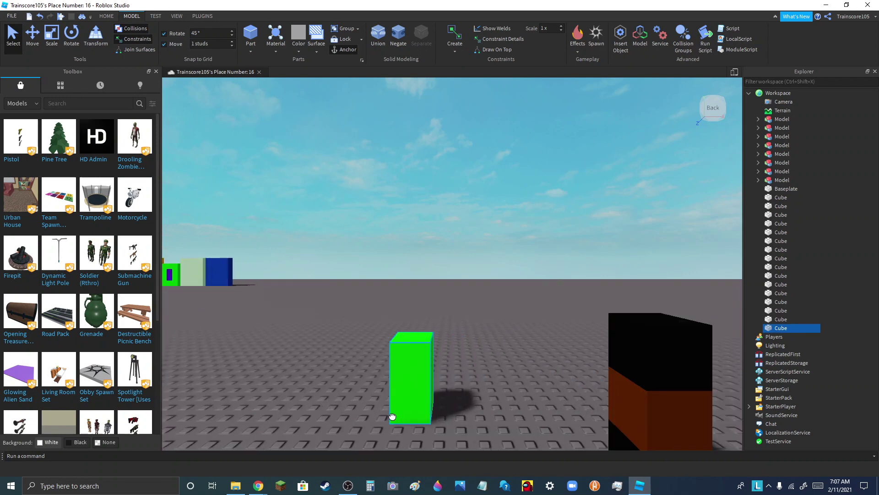
{"action": "scroll", "coordinate": [472, 341], "scroll_direction": "down", "scroll_amount": 2}
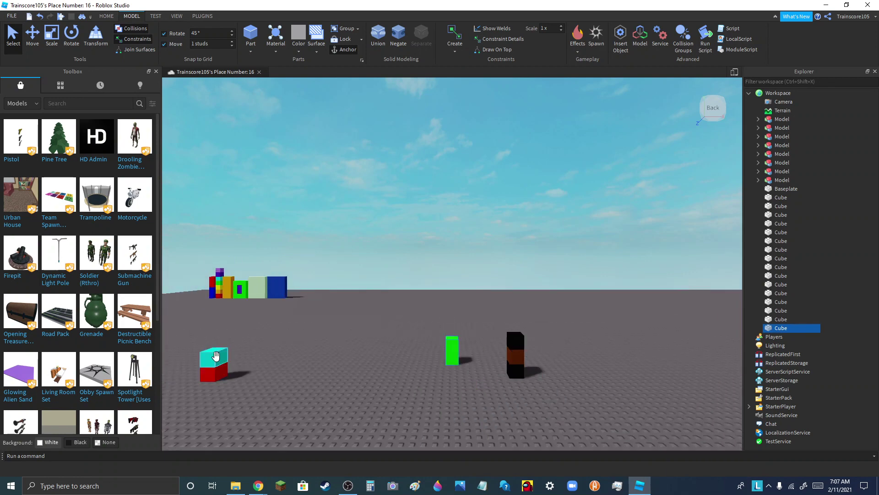
{"action": "mouse_move", "coordinate": [216, 356]}
{"action": "left_mouse_down"}
{"action": "mouse_move", "coordinate": [409, 361]}
{"action": "mouse_move", "coordinate": [524, 314]}
{"action": "mouse_move", "coordinate": [524, 297]}
{"action": "left_mouse_up"}
{"action": "scroll", "coordinate": [411, 366], "scroll_direction": "up", "scroll_amount": 3}
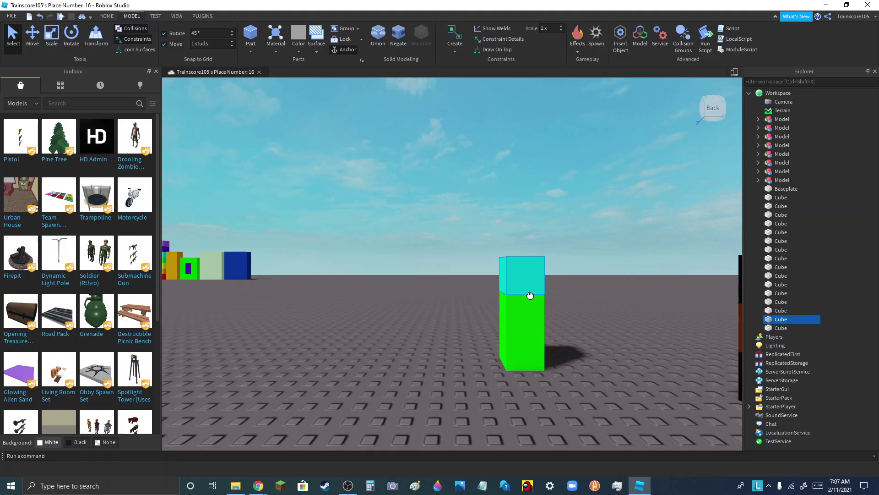
{"action": "scroll", "coordinate": [396, 307], "scroll_direction": "down", "scroll_amount": 3}
{"action": "scroll", "coordinate": [461, 308], "scroll_direction": "down", "scroll_amount": 2}
Move the black-brown column away from the green block.
{"action": "left_click_drag", "start_coordinate": [388, 310], "coordinate": [418, 316]}
{"action": "scroll", "coordinate": [447, 322], "scroll_direction": "up", "scroll_amount": 3}
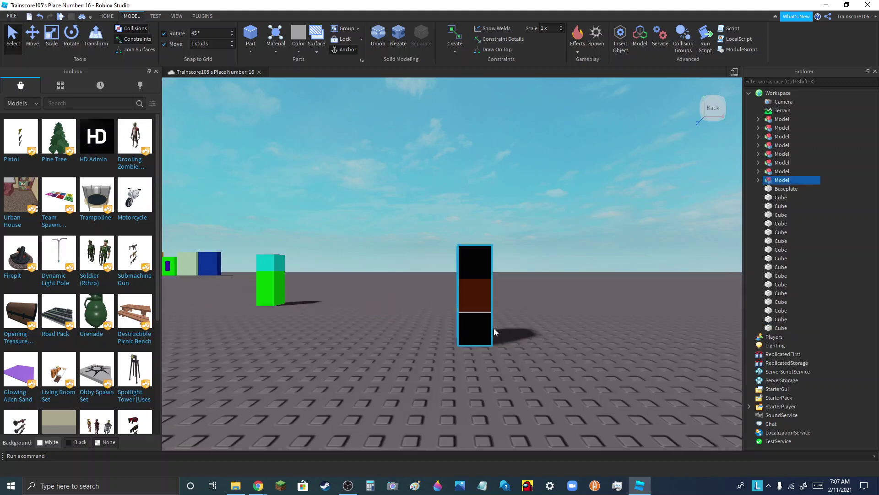
{"action": "left_click_drag", "start_coordinate": [492, 335], "coordinate": [396, 358]}
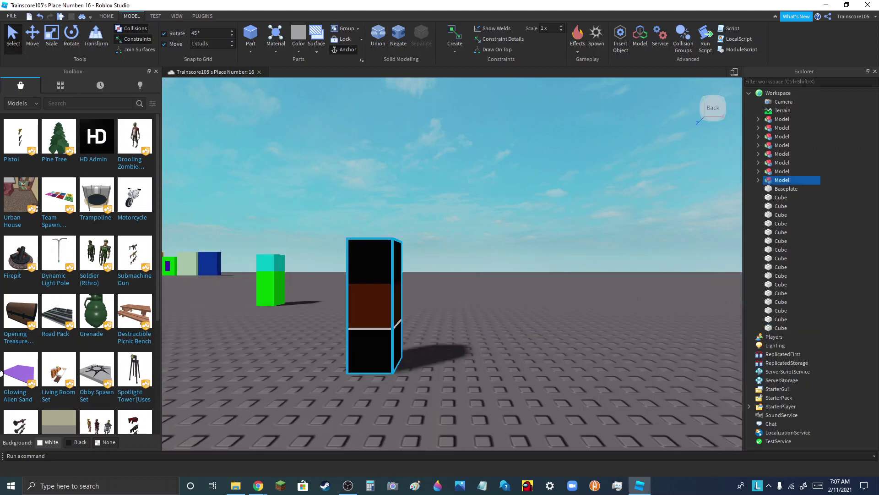
{"action": "scroll", "coordinate": [375, 309], "scroll_direction": "down", "scroll_amount": 2}
{"action": "scroll", "coordinate": [502, 330], "scroll_direction": "down", "scroll_amount": 3}
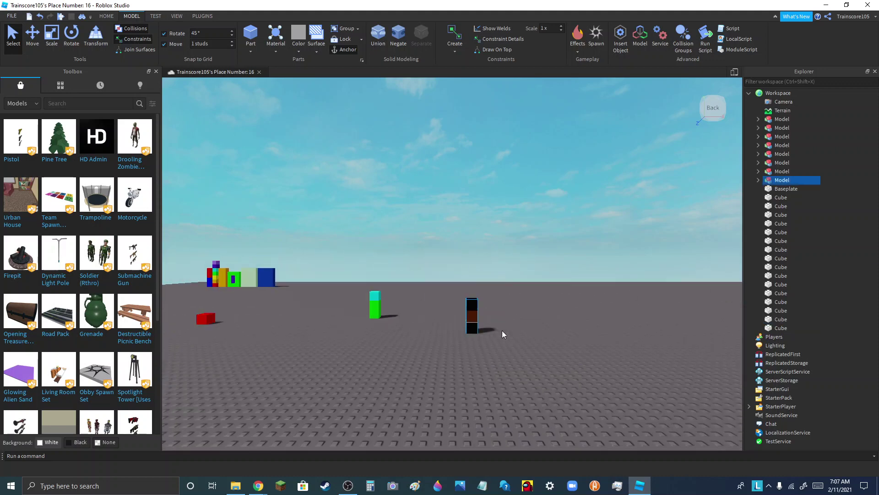
{"action": "scroll", "coordinate": [556, 322], "scroll_direction": "down", "scroll_amount": 3}
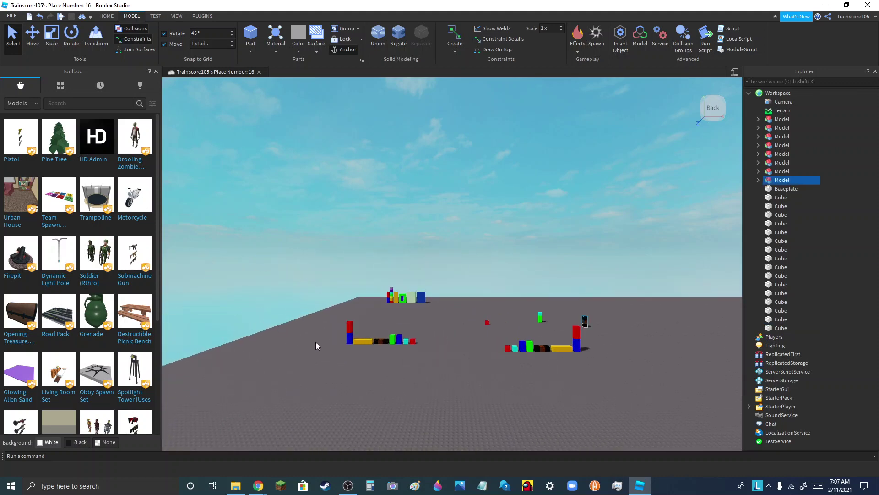
{"action": "scroll", "coordinate": [359, 344], "scroll_direction": "up", "scroll_amount": 3}
{"action": "scroll", "coordinate": [359, 345], "scroll_direction": "up", "scroll_amount": 2}
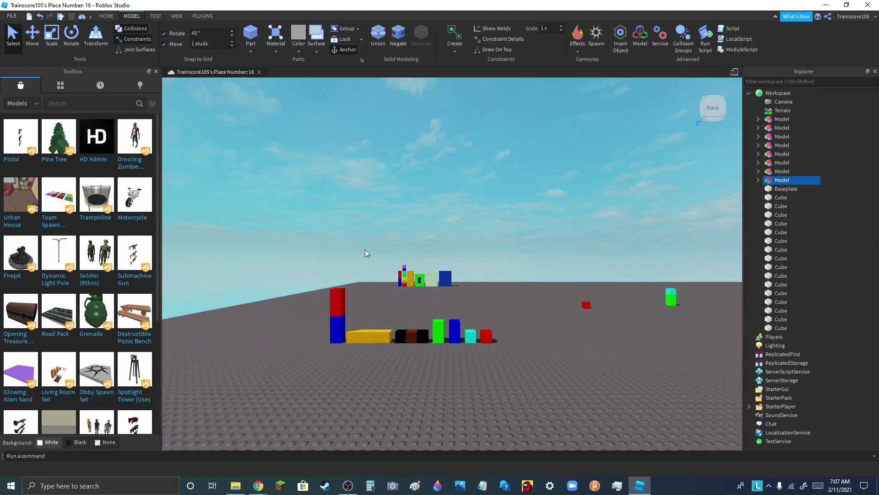
{"action": "left_click", "coordinate": [364, 249]}
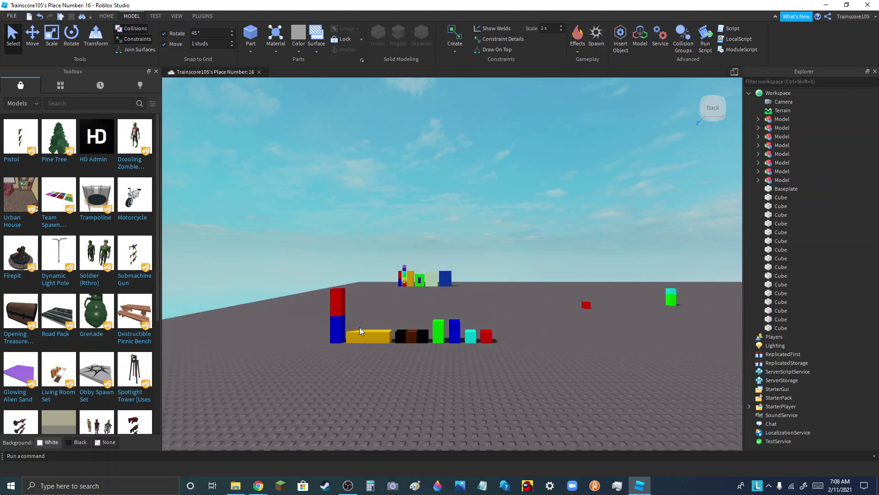
{"action": "scroll", "coordinate": [360, 330], "scroll_direction": "down", "scroll_amount": 2}
{"action": "scroll", "coordinate": [282, 308], "scroll_direction": "down", "scroll_amount": 2}
{"action": "scroll", "coordinate": [281, 308], "scroll_direction": "down", "scroll_amount": 2}
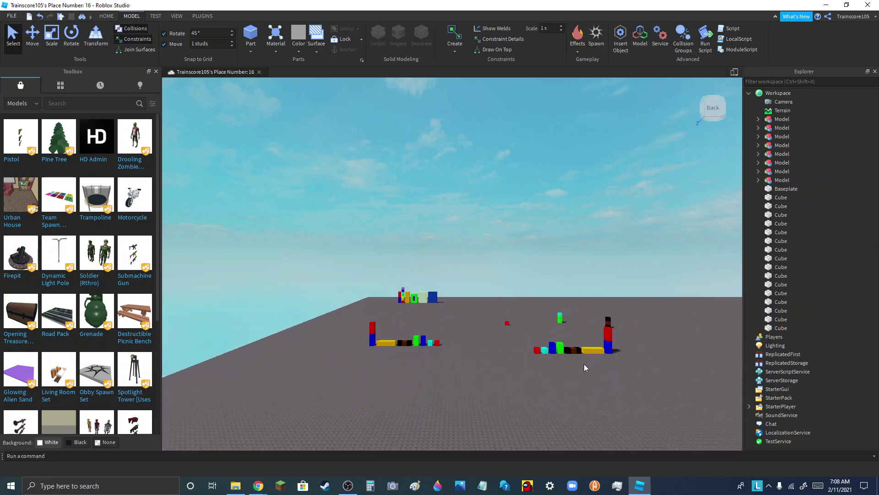
{"action": "scroll", "coordinate": [584, 368], "scroll_direction": "up", "scroll_amount": 2}
{"action": "scroll", "coordinate": [602, 353], "scroll_direction": "up", "scroll_amount": 3}
{"action": "scroll", "coordinate": [603, 359], "scroll_direction": "down", "scroll_amount": 3}
{"action": "scroll", "coordinate": [356, 374], "scroll_direction": "down", "scroll_amount": 1}
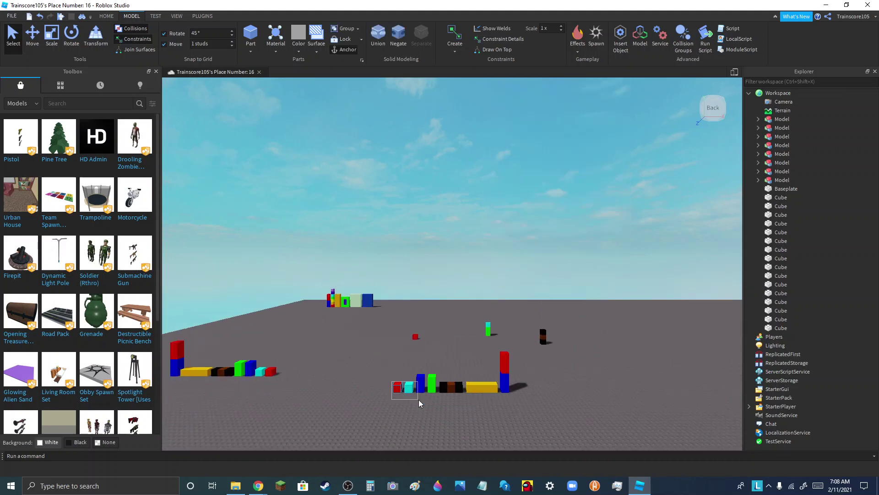
Leave the red and cyan cubes in front and push the rest of the row to the horizon.
{"action": "left_click_drag", "start_coordinate": [420, 403], "coordinate": [417, 401]}
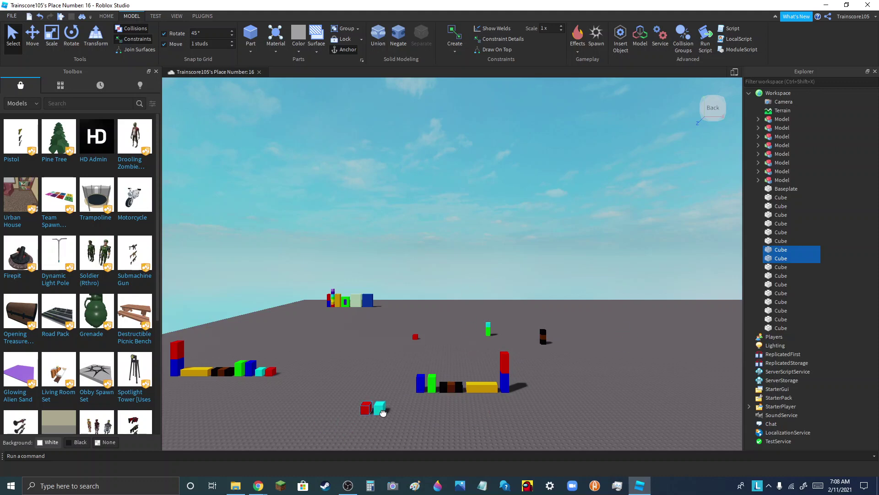
{"action": "left_click", "coordinate": [391, 294]}
{"action": "scroll", "coordinate": [442, 419], "scroll_direction": "up", "scroll_amount": 2}
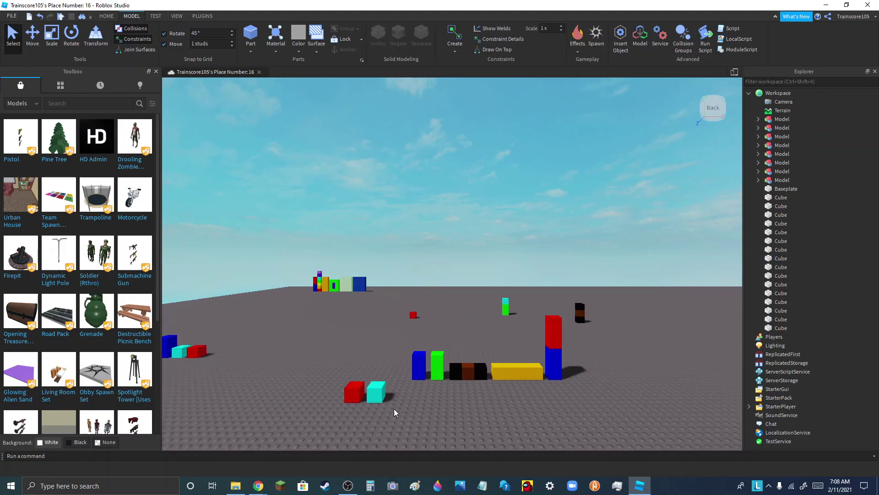
{"action": "left_click_drag", "start_coordinate": [472, 374], "coordinate": [642, 404]}
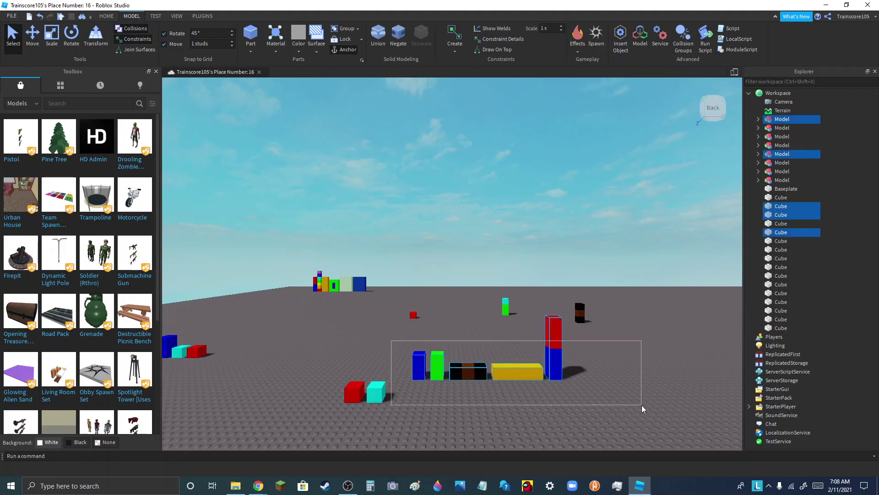
{"action": "left_click_drag", "start_coordinate": [554, 347], "coordinate": [289, 287]}
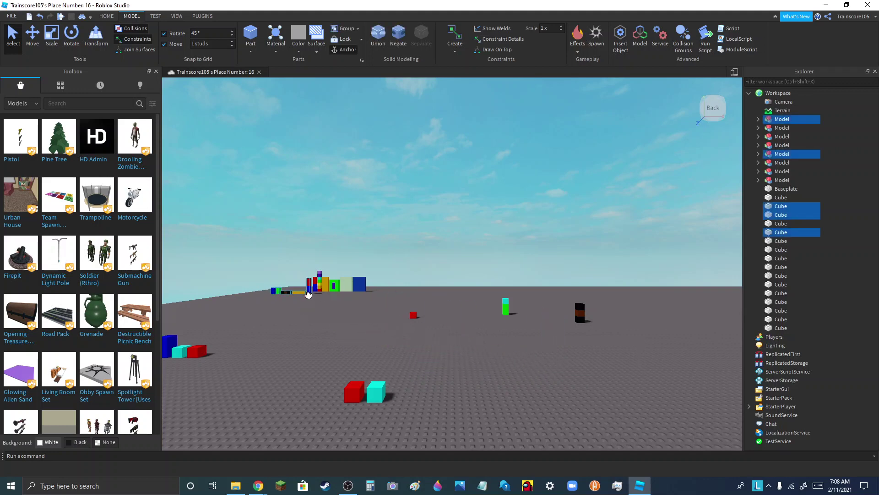
{"action": "scroll", "coordinate": [397, 382], "scroll_direction": "down", "scroll_amount": 2}
Back the camera away with S and W, then lower the red-cyan pair onto the grid.
{"action": "left_click", "coordinate": [348, 485]}
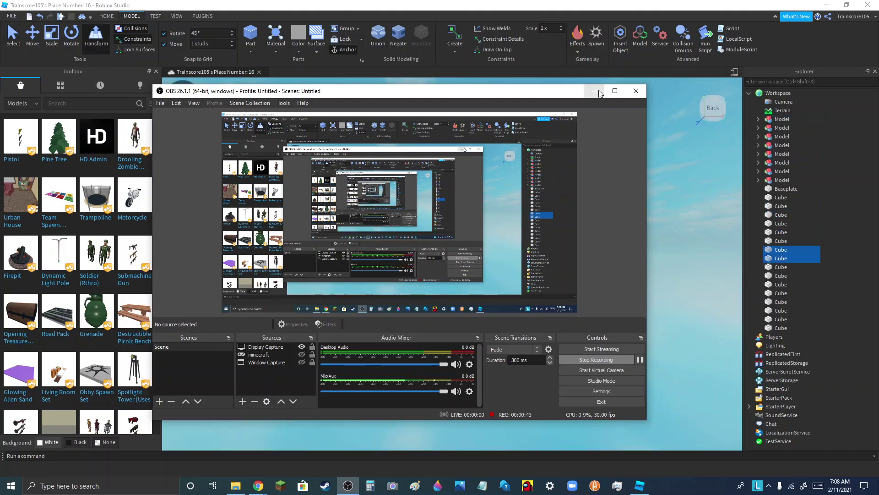
{"action": "left_click", "coordinate": [595, 91]}
{"action": "right_click_drag", "start_coordinate": [464, 275], "coordinate": [439, 182]}
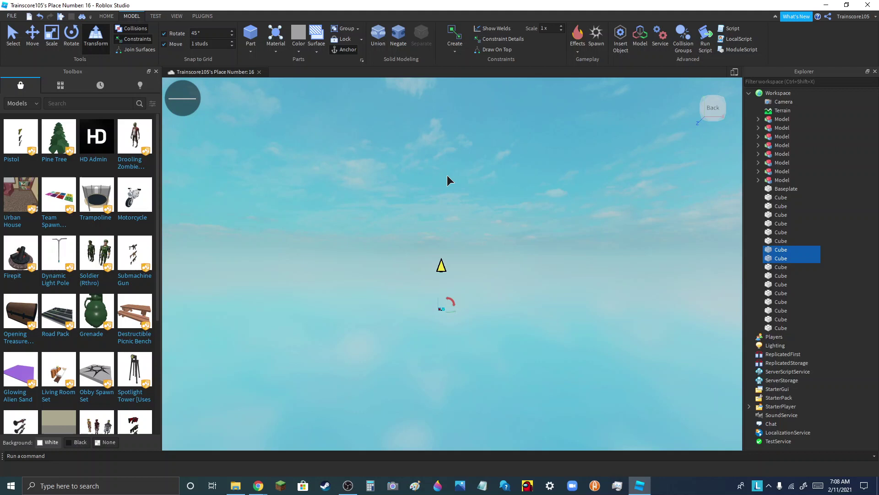
{"action": "key", "text": "s"}
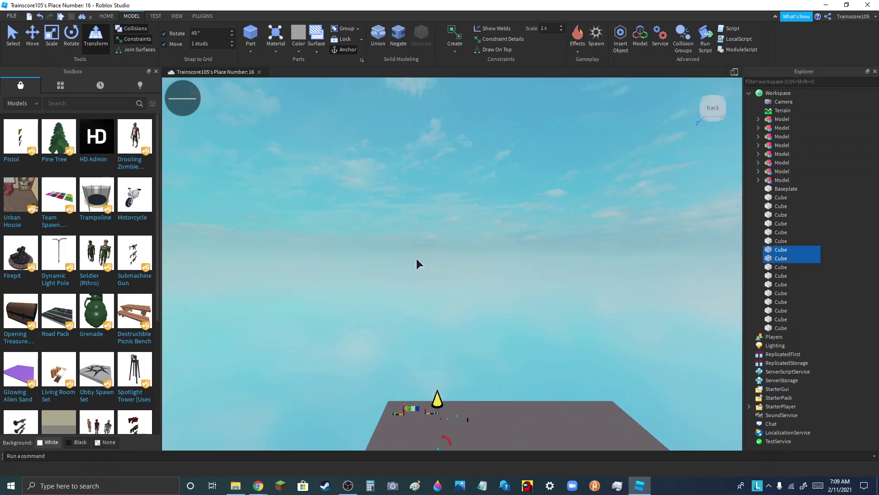
{"action": "key", "text": "s"}
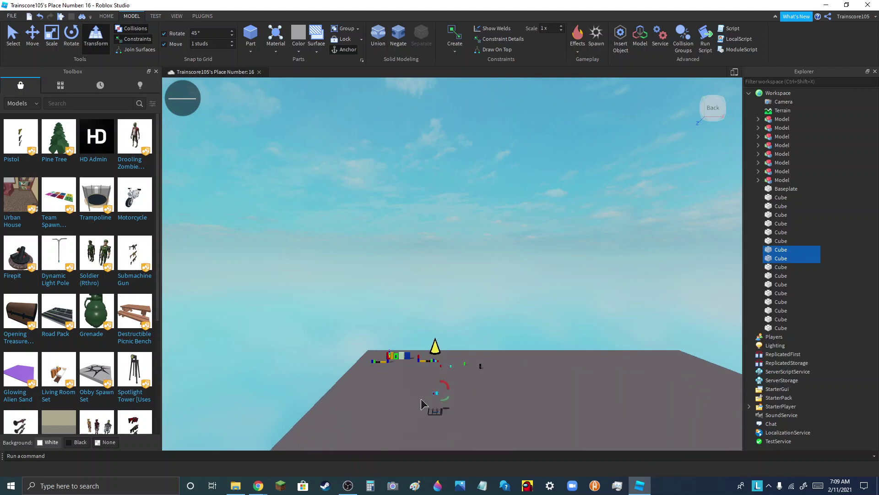
{"action": "key", "text": "w"}
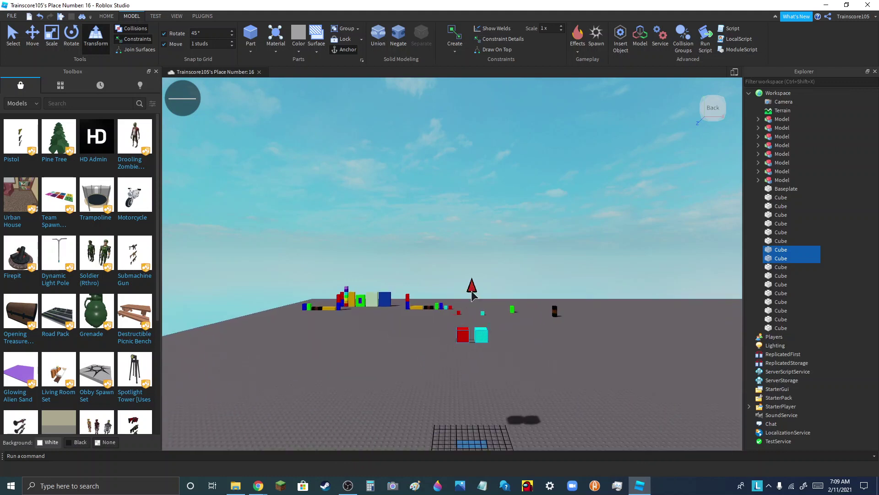
{"action": "left_click_drag", "start_coordinate": [472, 292], "coordinate": [473, 401]}
Move the cyan cube to the red cube's left and reposition the red cube.
{"action": "left_click", "coordinate": [412, 242]}
{"action": "right_click_drag", "start_coordinate": [412, 242], "coordinate": [421, 317]}
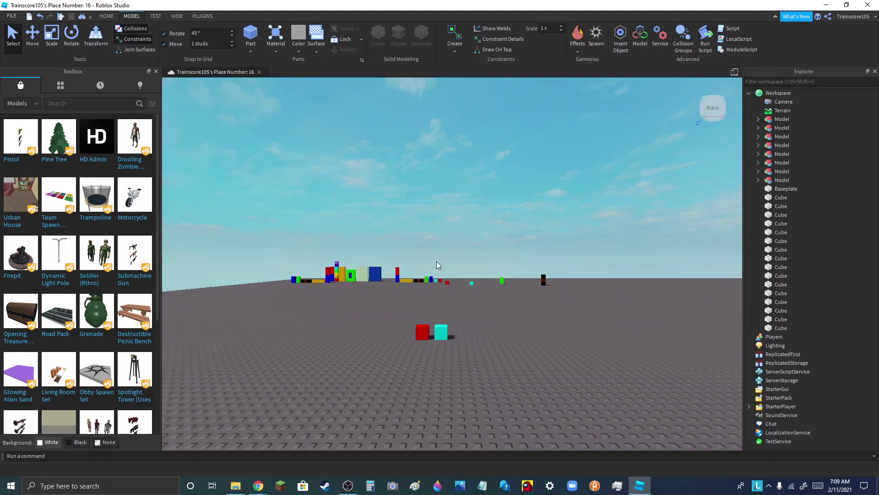
{"action": "key", "text": "w"}
{"action": "scroll", "coordinate": [388, 424], "scroll_direction": "up", "scroll_amount": 2}
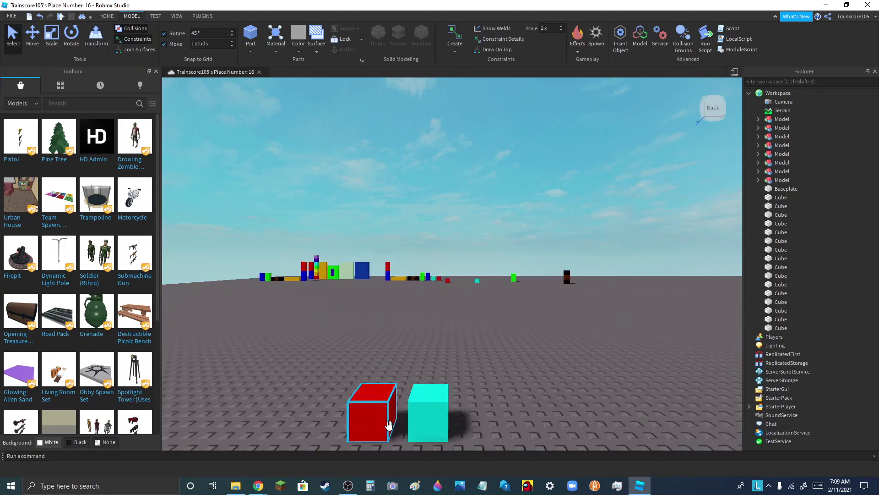
{"action": "mouse_move", "coordinate": [440, 426]}
{"action": "left_mouse_down"}
{"action": "mouse_move", "coordinate": [304, 437]}
{"action": "mouse_move", "coordinate": [448, 446]}
{"action": "mouse_move", "coordinate": [428, 446]}
{"action": "left_mouse_up"}
{"action": "mouse_move", "coordinate": [373, 433]}
{"action": "left_mouse_down"}
{"action": "mouse_move", "coordinate": [336, 415]}
{"action": "mouse_move", "coordinate": [363, 433]}
{"action": "left_mouse_up"}
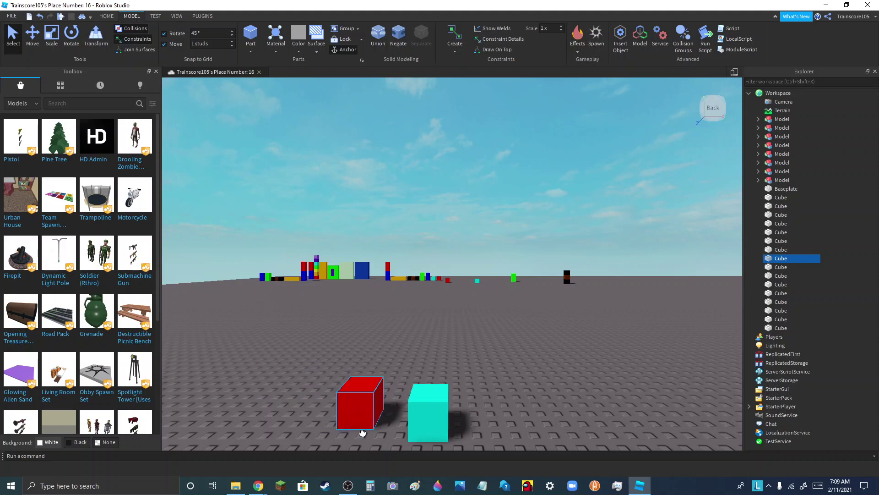
{"action": "left_click_drag", "start_coordinate": [363, 433], "coordinate": [373, 436]}
{"action": "left_click", "coordinate": [444, 219]}
{"action": "scroll", "coordinate": [441, 241], "scroll_direction": "down", "scroll_amount": 3}
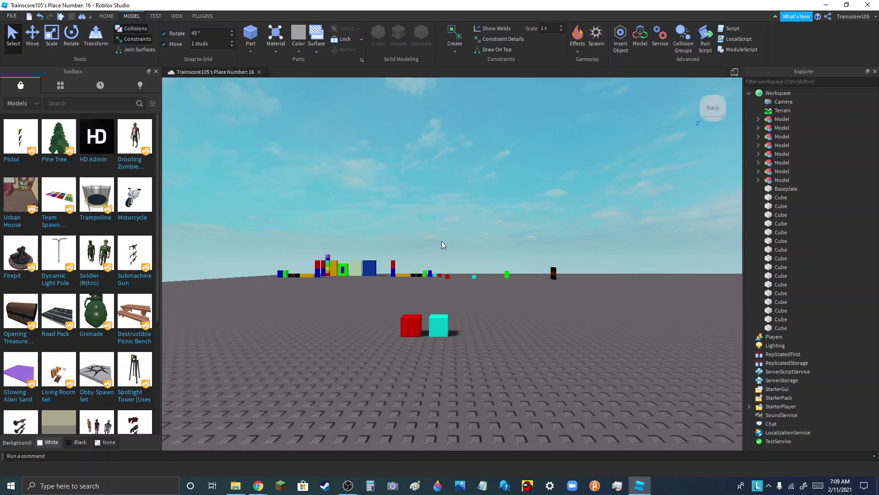
{"action": "scroll", "coordinate": [440, 312], "scroll_direction": "up", "scroll_amount": 2}
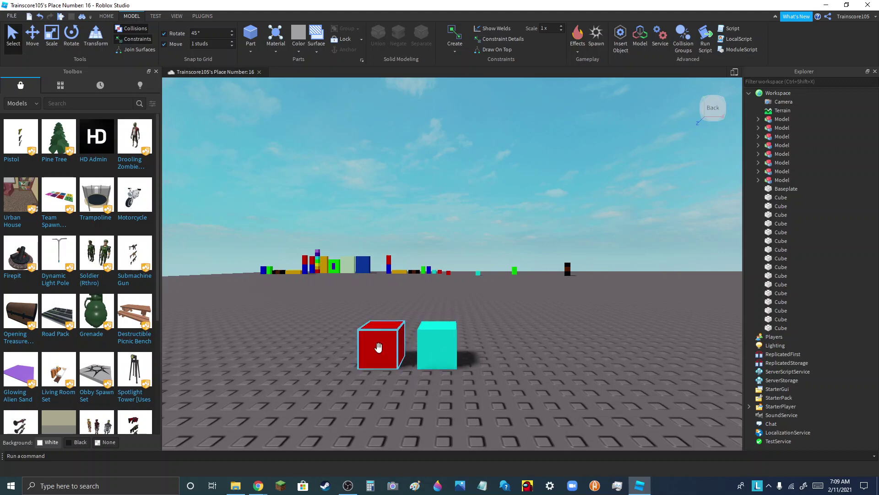
Box-select both cubes and slide them close together.
{"action": "mouse_move", "coordinate": [343, 305]}
{"action": "left_mouse_down"}
{"action": "mouse_move", "coordinate": [480, 363]}
{"action": "mouse_move", "coordinate": [435, 389]}
{"action": "mouse_move", "coordinate": [456, 383]}
{"action": "mouse_move", "coordinate": [485, 398]}
{"action": "mouse_move", "coordinate": [476, 392]}
{"action": "left_mouse_up"}
{"action": "left_click", "coordinate": [471, 144]}
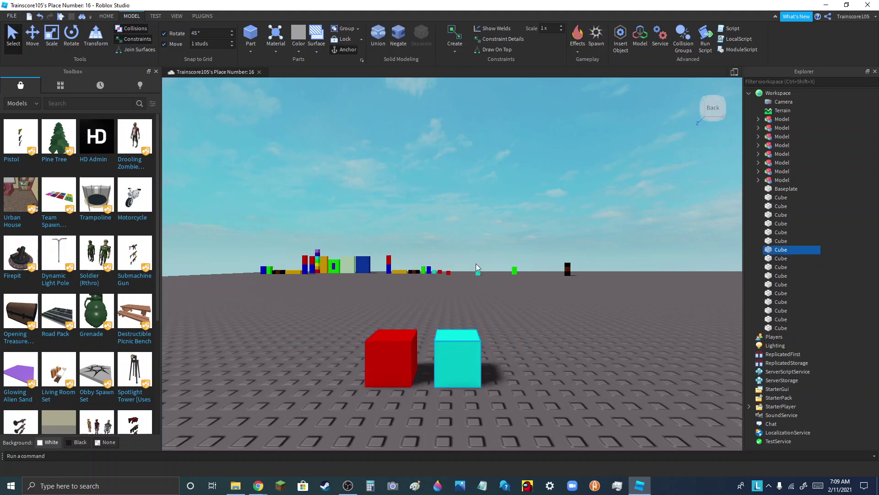
{"action": "left_click_drag", "start_coordinate": [382, 328], "coordinate": [506, 384]}
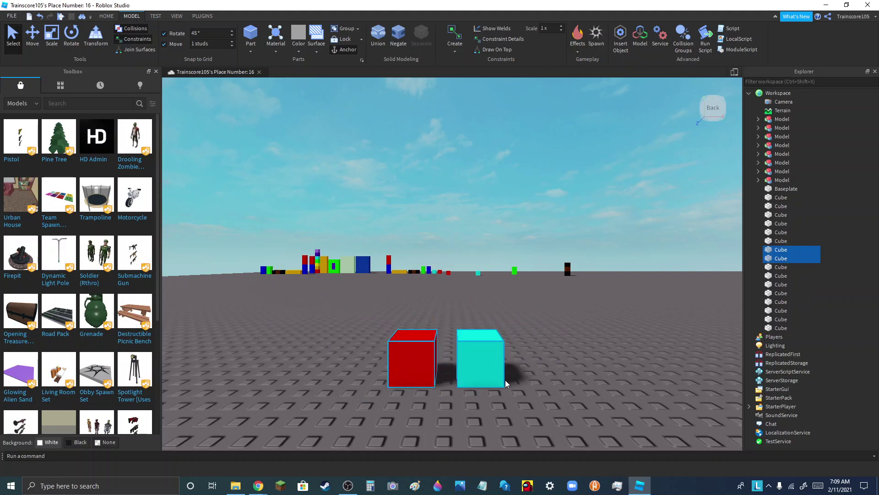
{"action": "left_click", "coordinate": [495, 228]}
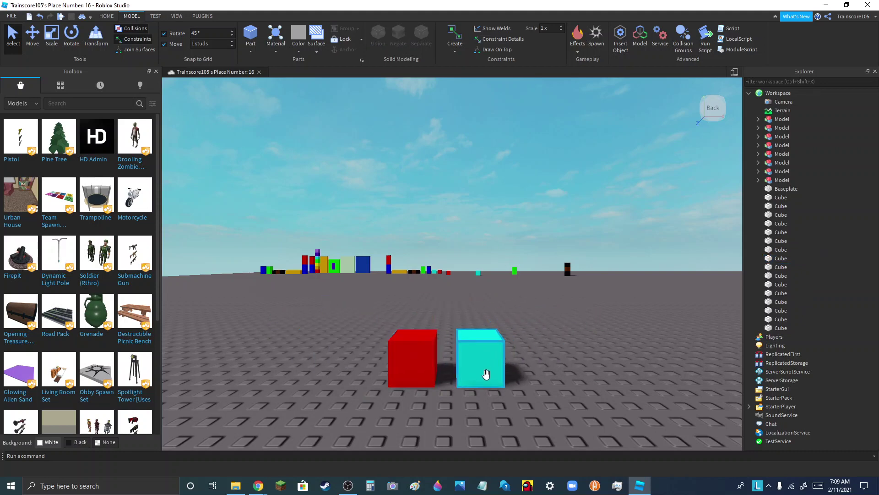
Stack cyan on red, bring the green block forward and move the stack left.
{"action": "left_click_drag", "start_coordinate": [486, 374], "coordinate": [419, 338]}
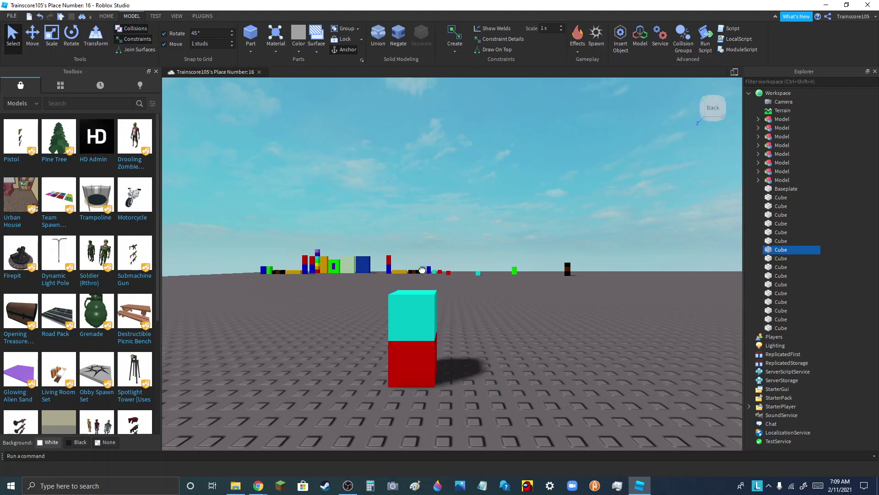
{"action": "left_click_drag", "start_coordinate": [422, 270], "coordinate": [538, 344]}
{"action": "left_click", "coordinate": [417, 368], "text": "shift"}
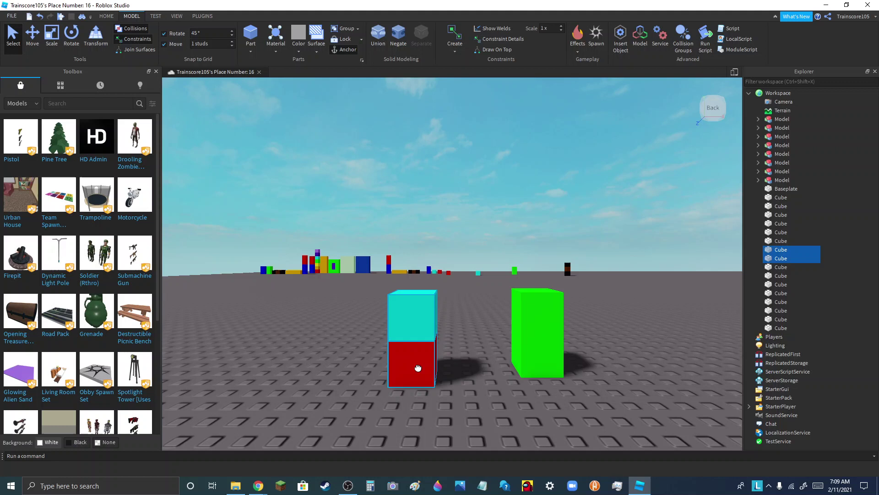
{"action": "left_click_drag", "start_coordinate": [417, 368], "coordinate": [237, 292]}
Centre the green cube, duplicate it with Ctrl+D and send the copy into the distance.
{"action": "left_click_drag", "start_coordinate": [554, 342], "coordinate": [441, 381]}
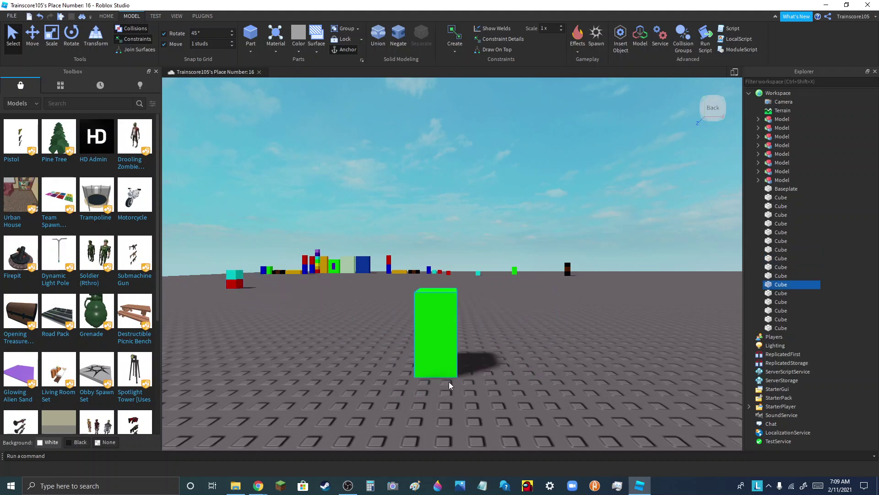
{"action": "left_click_drag", "start_coordinate": [442, 349], "coordinate": [444, 395]}
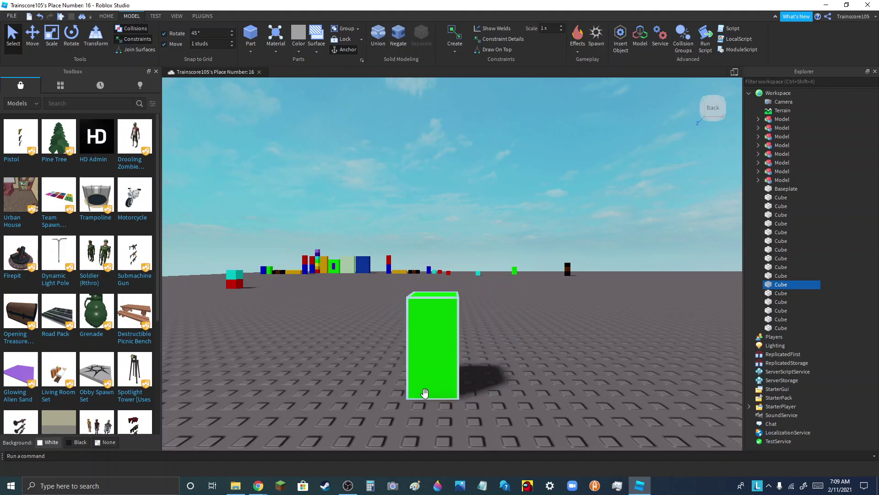
{"action": "key", "text": "ctrl+d"}
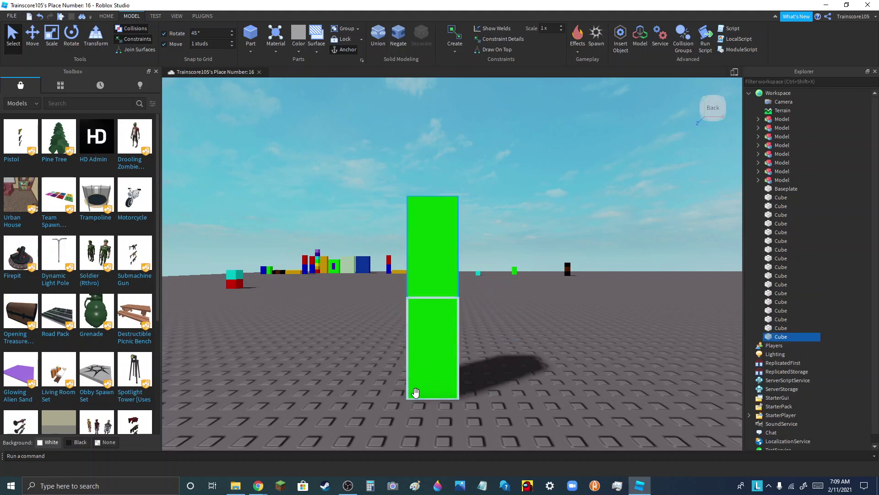
{"action": "mouse_move", "coordinate": [427, 237]}
{"action": "left_mouse_down"}
{"action": "mouse_move", "coordinate": [522, 396]}
{"action": "mouse_move", "coordinate": [481, 294]}
{"action": "left_mouse_up"}
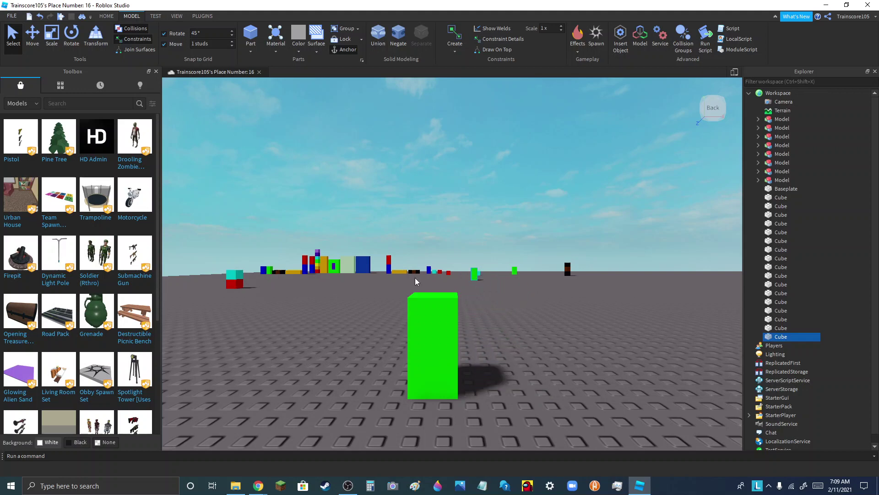
Bring the cyan-red stack beside the green cube and lift the cyan cube off.
{"action": "left_click_drag", "start_coordinate": [234, 282], "coordinate": [539, 397]}
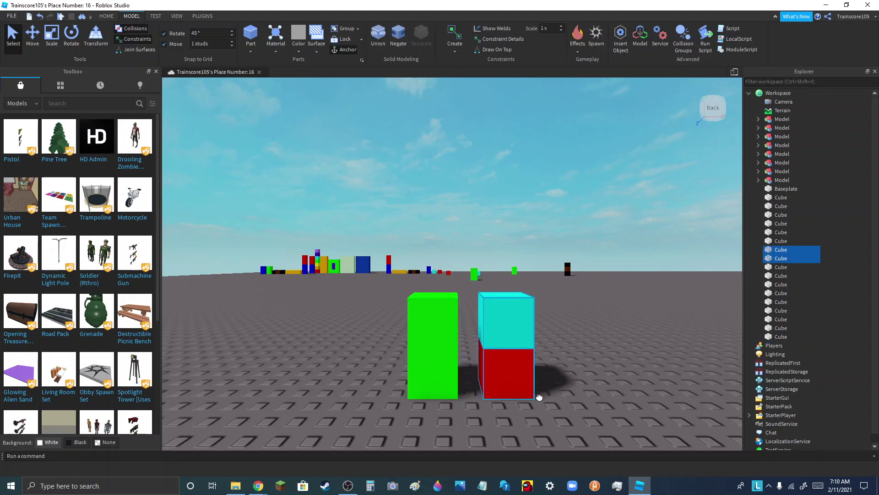
{"action": "scroll", "coordinate": [472, 337], "scroll_direction": "down", "scroll_amount": 3}
{"action": "scroll", "coordinate": [472, 337], "scroll_direction": "up", "scroll_amount": 3}
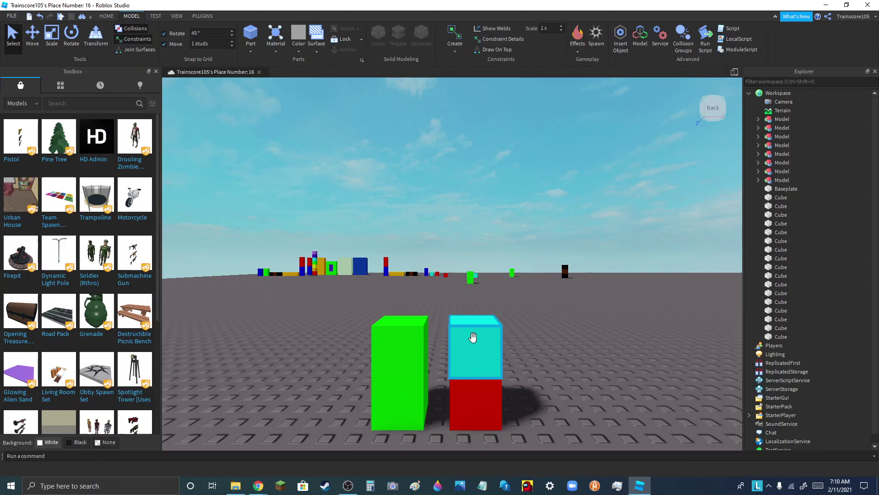
{"action": "mouse_move", "coordinate": [472, 338]}
{"action": "left_mouse_down"}
{"action": "mouse_move", "coordinate": [538, 408]}
{"action": "mouse_move", "coordinate": [565, 413]}
{"action": "left_mouse_up"}
{"action": "left_click", "coordinate": [534, 213]}
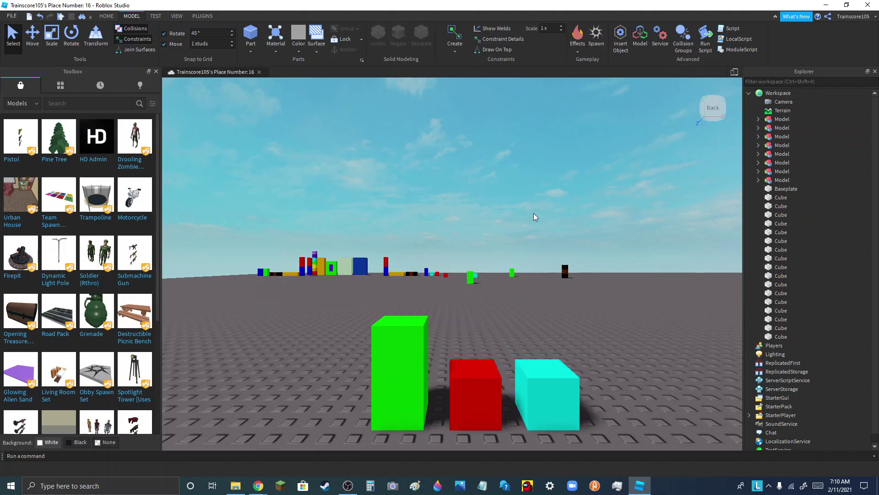
{"action": "mouse_move", "coordinate": [410, 394]}
{"action": "left_mouse_down"}
{"action": "mouse_move", "coordinate": [387, 431]}
{"action": "mouse_move", "coordinate": [368, 388]}
{"action": "mouse_move", "coordinate": [420, 408]}
{"action": "left_mouse_up"}
{"action": "left_click", "coordinate": [481, 259]}
Reposition the red and cyan cubes and move the green cube farther back.
{"action": "left_click_drag", "start_coordinate": [530, 393], "coordinate": [515, 425]}
{"action": "left_click", "coordinate": [521, 231]}
{"action": "mouse_move", "coordinate": [412, 387]}
{"action": "left_mouse_down"}
{"action": "mouse_move", "coordinate": [366, 383]}
{"action": "mouse_move", "coordinate": [364, 403]}
{"action": "mouse_move", "coordinate": [404, 426]}
{"action": "left_mouse_up"}
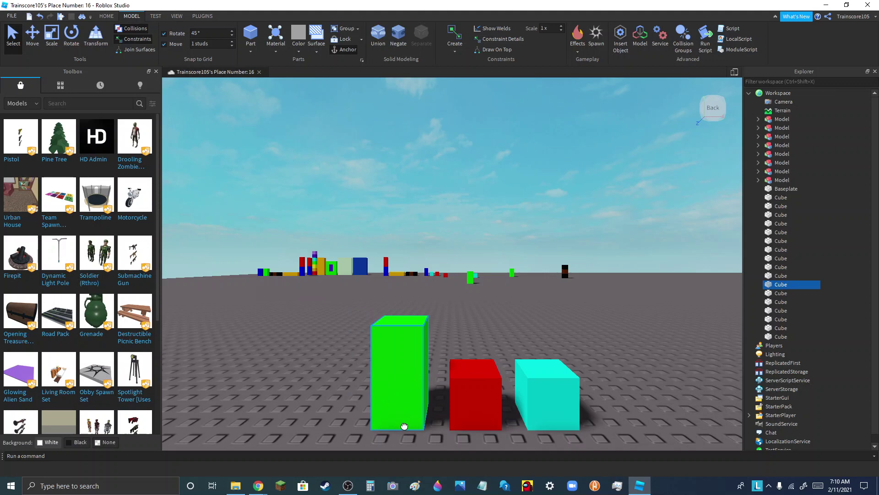
{"action": "left_click", "coordinate": [442, 253]}
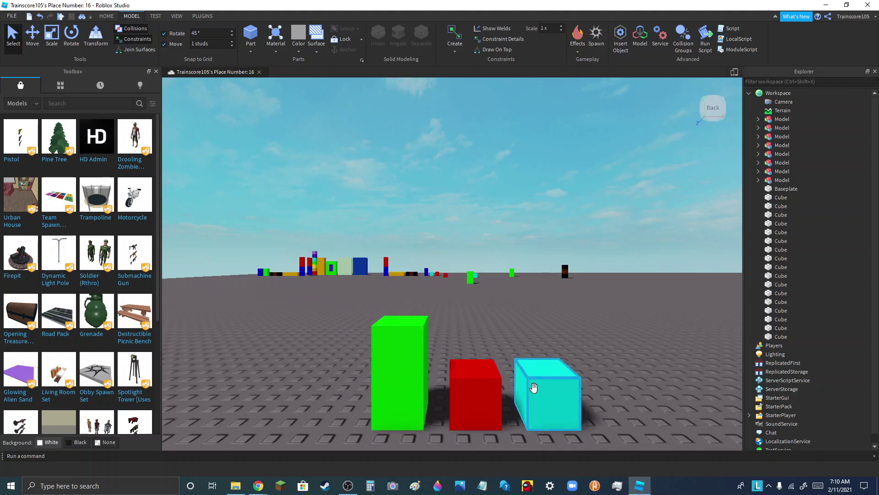
{"action": "scroll", "coordinate": [428, 369], "scroll_direction": "down", "scroll_amount": 3}
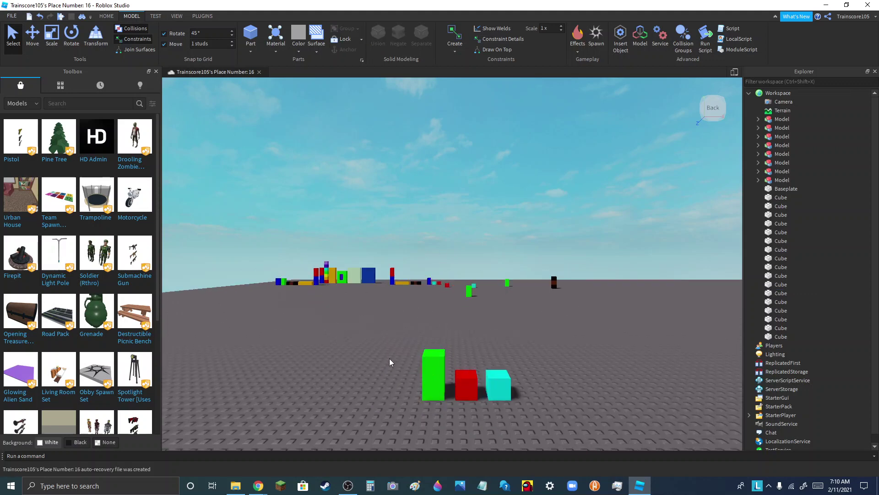
Push the cyan cube far back on the baseplate.
{"action": "left_click_drag", "start_coordinate": [389, 362], "coordinate": [608, 427]}
{"action": "left_click", "coordinate": [533, 399]}
{"action": "left_click_drag", "start_coordinate": [510, 391], "coordinate": [492, 397]}
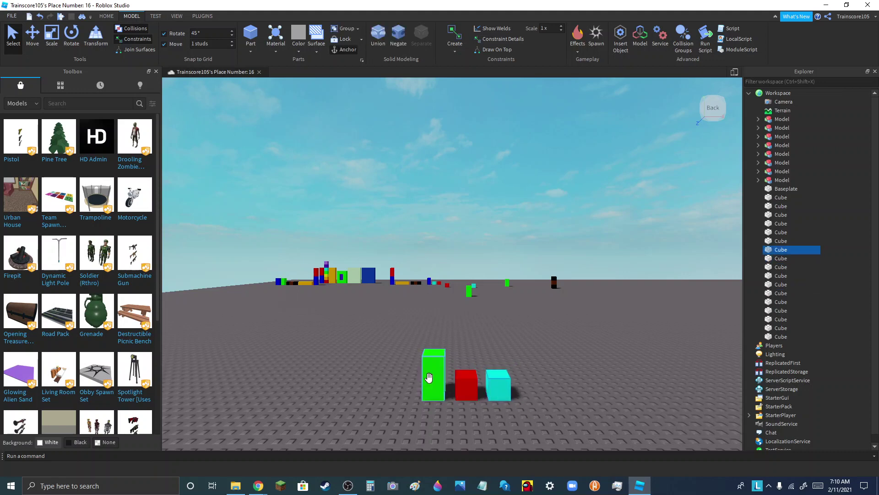
{"action": "left_click_drag", "start_coordinate": [434, 384], "coordinate": [426, 397]}
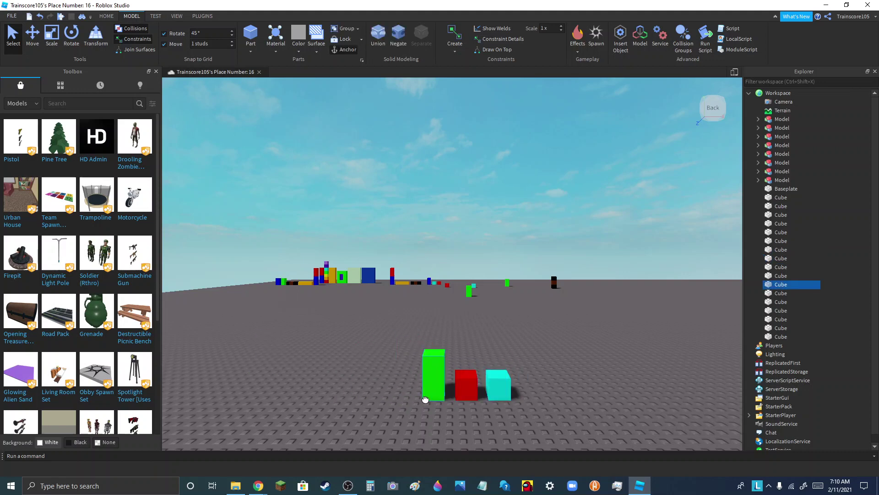
{"action": "scroll", "coordinate": [431, 390], "scroll_direction": "up", "scroll_amount": 2}
{"action": "mouse_move", "coordinate": [458, 344]}
{"action": "left_mouse_down"}
{"action": "mouse_move", "coordinate": [470, 361]}
{"action": "mouse_move", "coordinate": [410, 346]}
{"action": "left_mouse_up"}
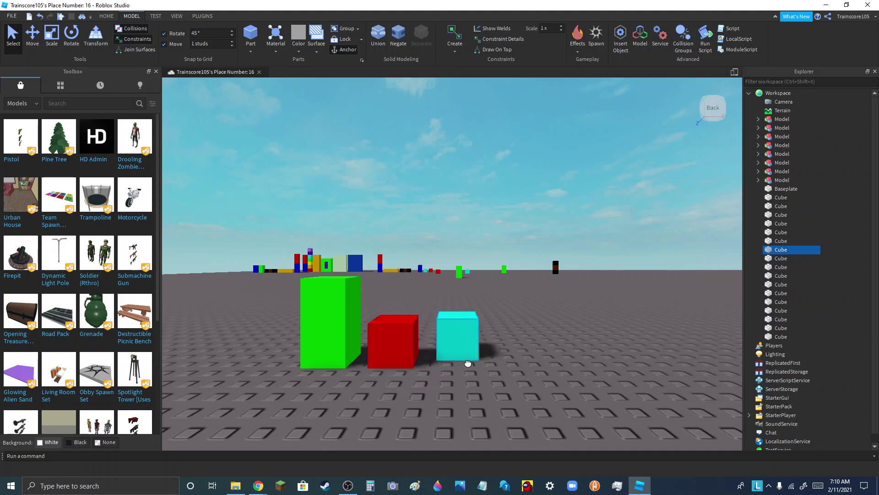
{"action": "mouse_move", "coordinate": [411, 345]}
{"action": "left_mouse_down"}
{"action": "mouse_move", "coordinate": [470, 330]}
{"action": "mouse_move", "coordinate": [444, 296]}
{"action": "left_mouse_up"}
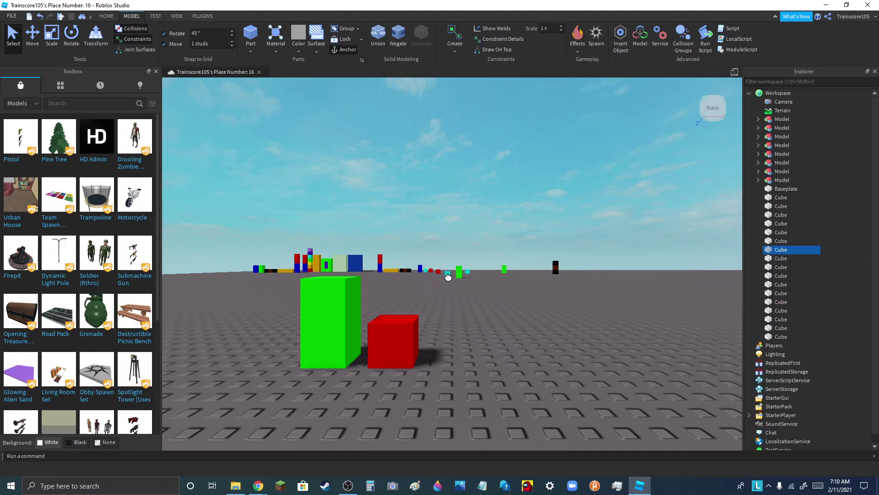
{"action": "left_click", "coordinate": [460, 237]}
{"action": "scroll", "coordinate": [468, 381], "scroll_direction": "down", "scroll_amount": 3}
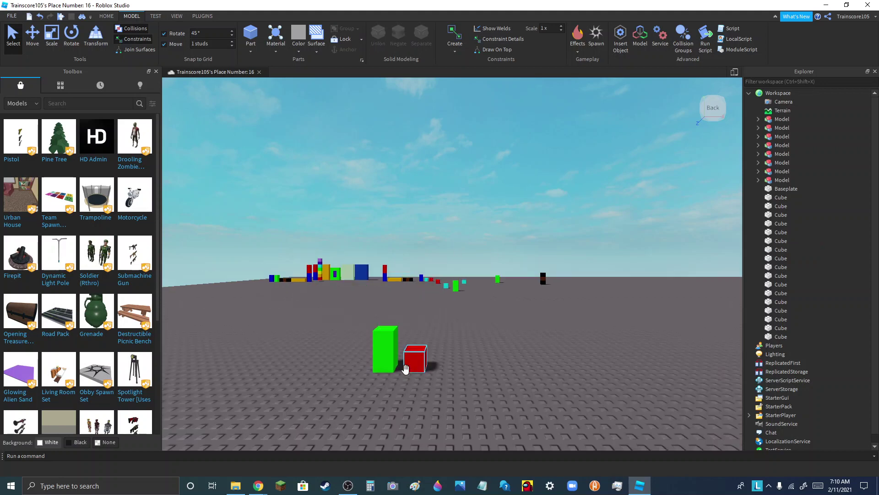
{"action": "scroll", "coordinate": [402, 374], "scroll_direction": "up", "scroll_amount": 5}
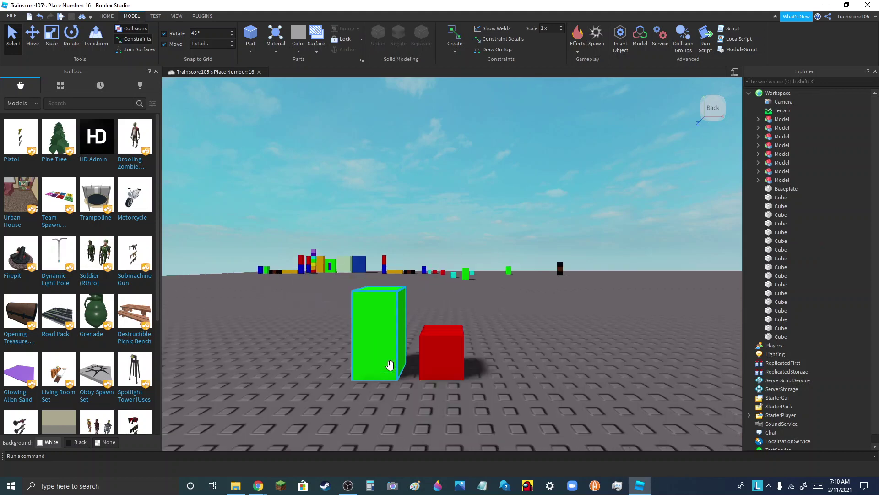
Recolour the green cube blue, then change it back to green.
{"action": "left_click", "coordinate": [390, 332]}
{"action": "left_click", "coordinate": [420, 89]}
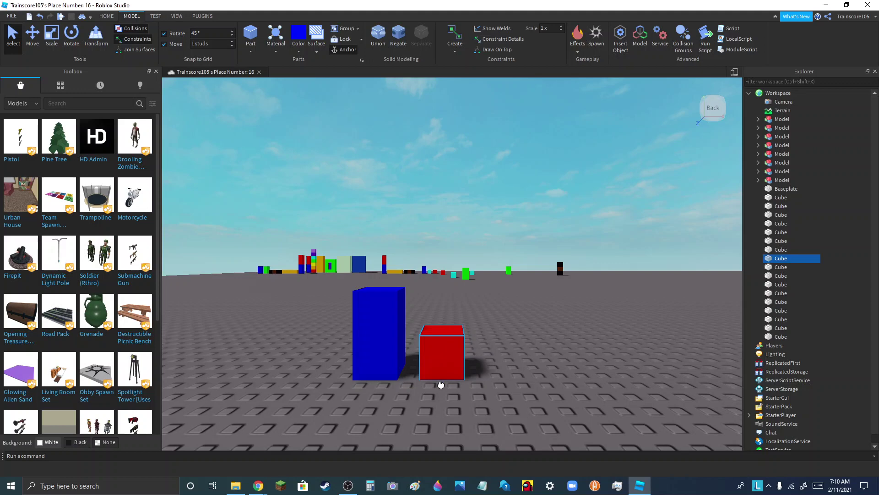
{"action": "left_click", "coordinate": [397, 350]}
{"action": "left_click", "coordinate": [298, 52]}
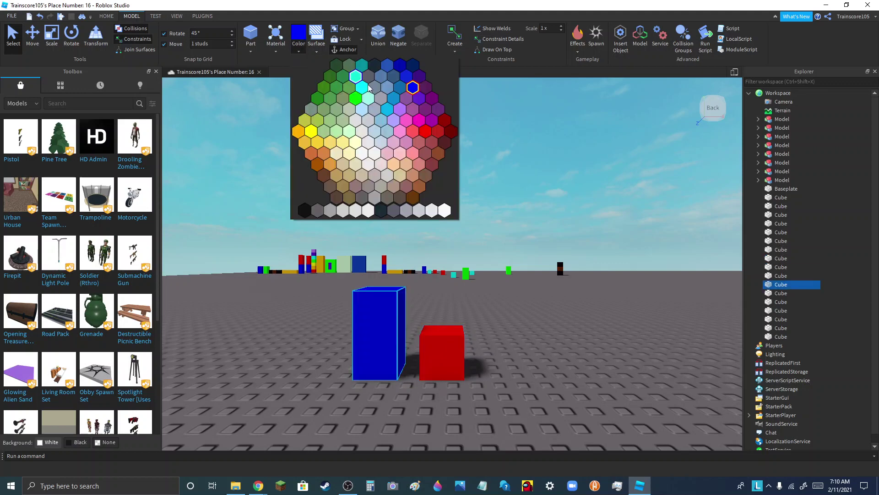
{"action": "left_click", "coordinate": [357, 99]}
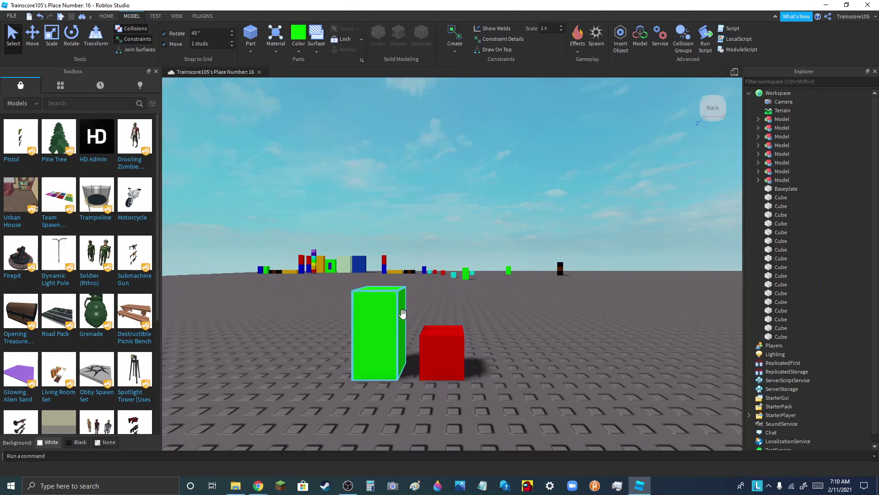
Shift the green and red cubes right, moving the red cube farther right.
{"action": "left_click", "coordinate": [443, 362], "text": "shift"}
{"action": "scroll", "coordinate": [384, 333], "scroll_direction": "down", "scroll_amount": 5}
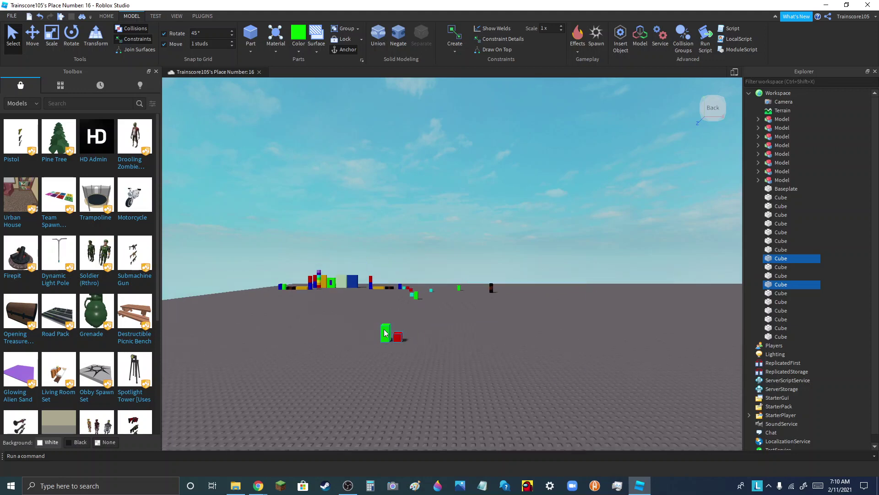
{"action": "left_click_drag", "start_coordinate": [395, 337], "coordinate": [604, 347]}
{"action": "scroll", "coordinate": [605, 347], "scroll_direction": "up", "scroll_amount": 3}
{"action": "scroll", "coordinate": [558, 344], "scroll_direction": "up", "scroll_amount": 3}
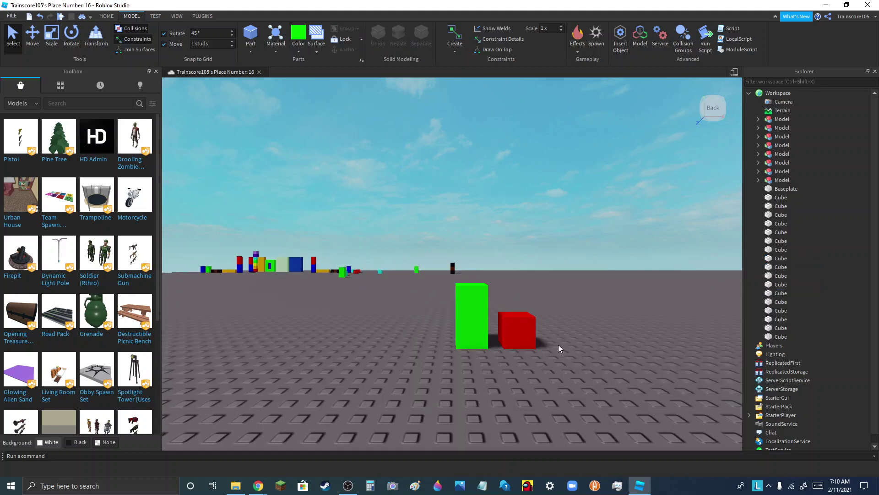
{"action": "mouse_move", "coordinate": [518, 330]}
{"action": "left_mouse_down"}
{"action": "mouse_move", "coordinate": [709, 368]}
{"action": "mouse_move", "coordinate": [735, 323]}
{"action": "left_mouse_up"}
{"action": "scroll", "coordinate": [632, 292], "scroll_direction": "down", "scroll_amount": 5}
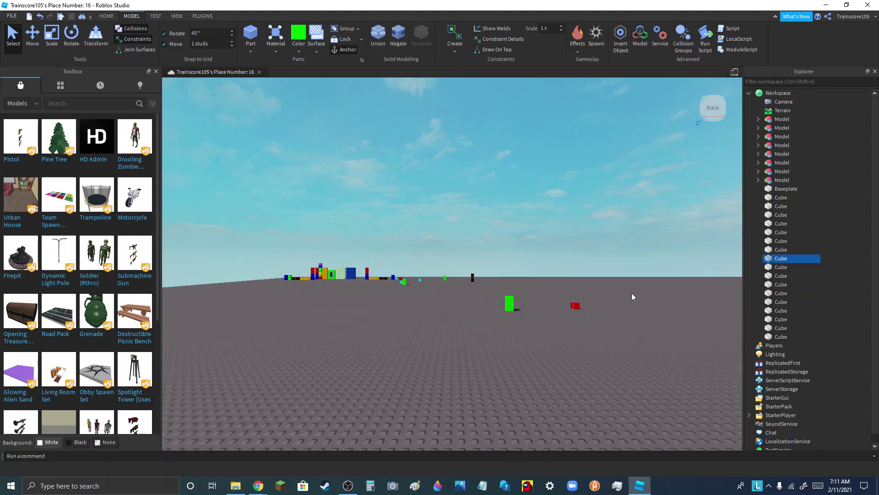
{"action": "scroll", "coordinate": [631, 292], "scroll_direction": "up", "scroll_amount": 3}
{"action": "scroll", "coordinate": [525, 296], "scroll_direction": "up", "scroll_amount": 3}
{"action": "left_click_drag", "start_coordinate": [528, 341], "coordinate": [581, 354]}
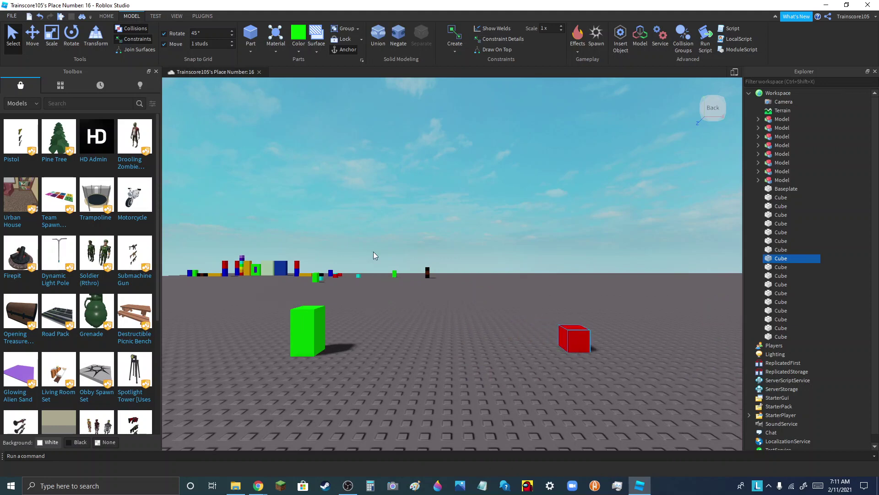
{"action": "type", "text": "Ball"}
Insert the grey Ball model from the search and bring it near the cubes.
{"action": "key", "text": "Return"}
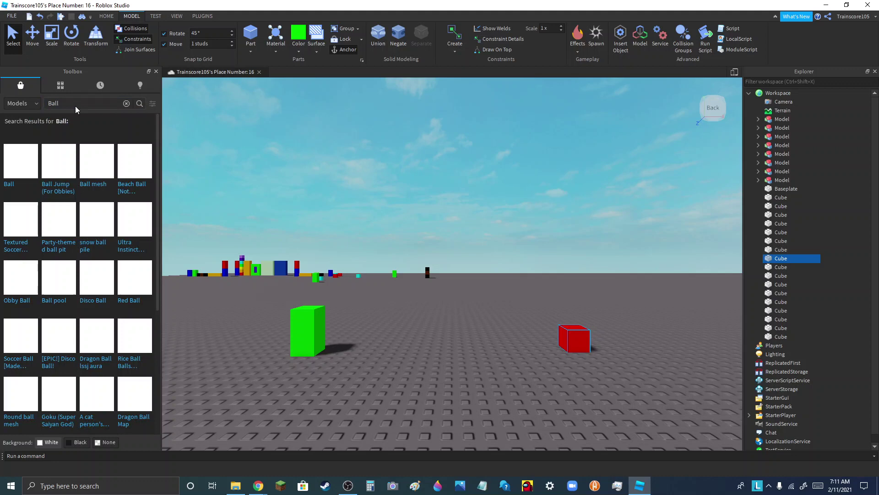
{"action": "left_click", "coordinate": [17, 178]}
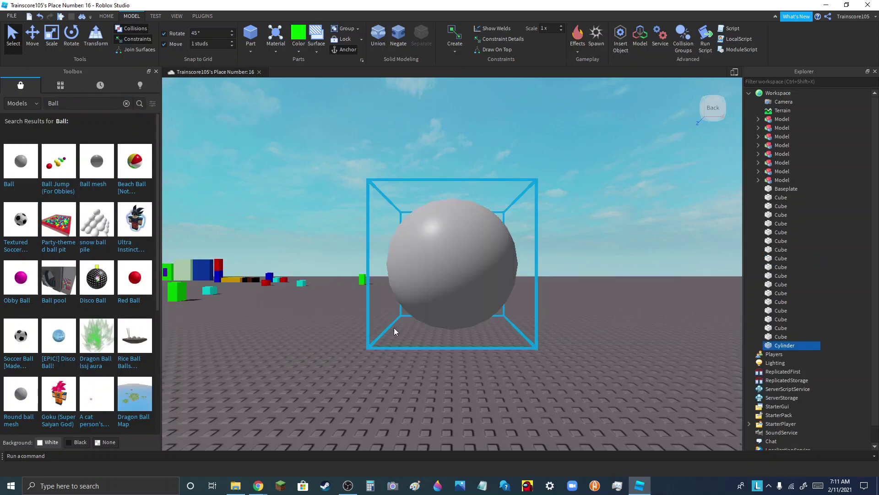
{"action": "scroll", "coordinate": [394, 327], "scroll_direction": "down", "scroll_amount": 5}
{"action": "scroll", "coordinate": [451, 268], "scroll_direction": "down", "scroll_amount": 5}
{"action": "scroll", "coordinate": [443, 283], "scroll_direction": "down", "scroll_amount": 5}
{"action": "scroll", "coordinate": [443, 282], "scroll_direction": "down", "scroll_amount": 5}
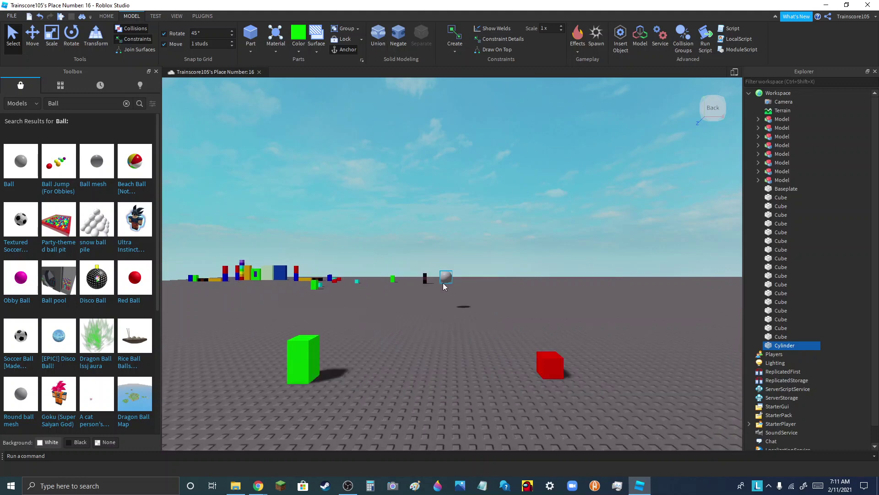
{"action": "mouse_move", "coordinate": [451, 276]}
{"action": "left_mouse_down"}
{"action": "mouse_move", "coordinate": [349, 351]}
{"action": "mouse_move", "coordinate": [424, 382]}
{"action": "left_mouse_up"}
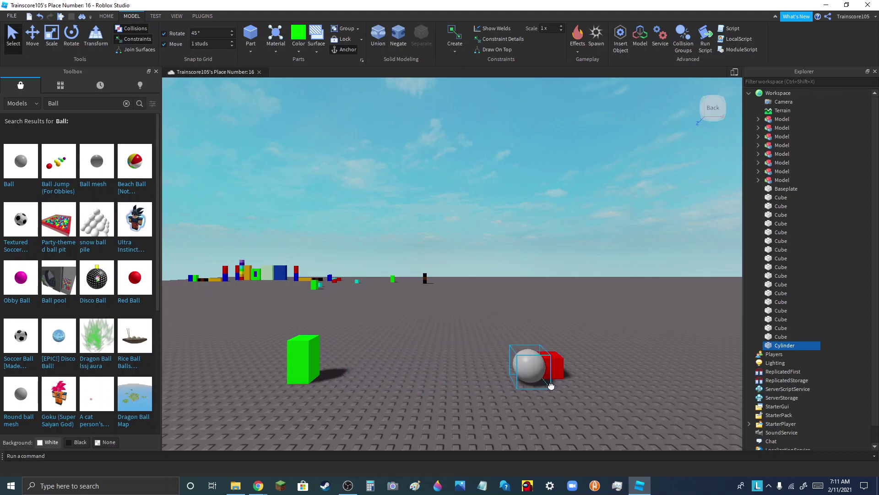
Move the grey ball across the baseplate and out of the shot.
{"action": "mouse_move", "coordinate": [424, 382]}
{"action": "left_mouse_down"}
{"action": "mouse_move", "coordinate": [334, 398]}
{"action": "mouse_move", "coordinate": [529, 376]}
{"action": "mouse_move", "coordinate": [344, 389]}
{"action": "mouse_move", "coordinate": [519, 372]}
{"action": "mouse_move", "coordinate": [513, 388]}
{"action": "mouse_move", "coordinate": [333, 371]}
{"action": "mouse_move", "coordinate": [545, 365]}
{"action": "left_mouse_up"}
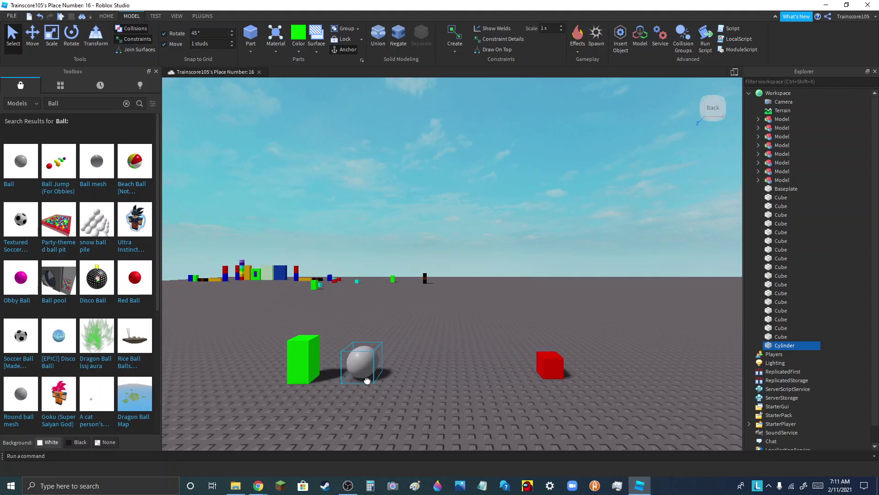
{"action": "mouse_move", "coordinate": [367, 381]}
{"action": "left_mouse_down"}
{"action": "mouse_move", "coordinate": [421, 407]}
{"action": "mouse_move", "coordinate": [386, 365]}
{"action": "mouse_move", "coordinate": [526, 375]}
{"action": "mouse_move", "coordinate": [345, 395]}
{"action": "mouse_move", "coordinate": [539, 377]}
{"action": "mouse_move", "coordinate": [344, 385]}
{"action": "mouse_move", "coordinate": [530, 373]}
{"action": "mouse_move", "coordinate": [278, 374]}
{"action": "mouse_move", "coordinate": [463, 370]}
{"action": "mouse_move", "coordinate": [306, 385]}
{"action": "left_mouse_up"}
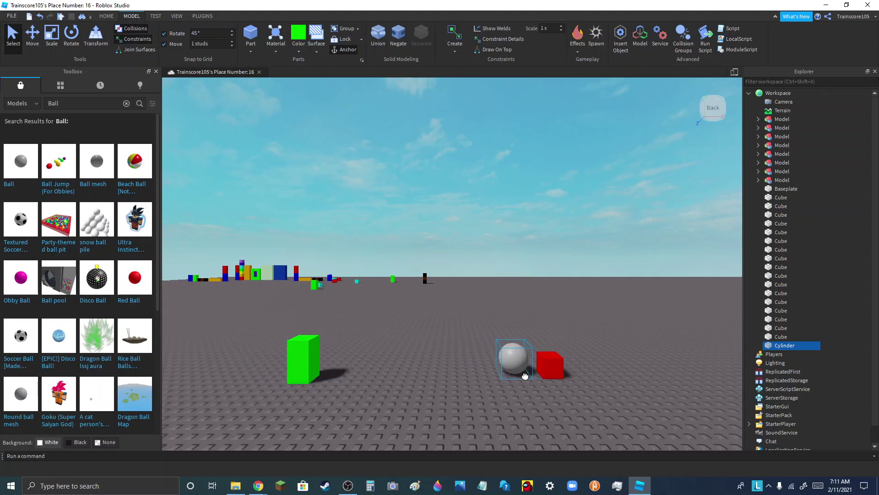
{"action": "mouse_move", "coordinate": [441, 393]}
{"action": "left_mouse_down"}
{"action": "mouse_move", "coordinate": [418, 385]}
{"action": "mouse_move", "coordinate": [450, 386]}
{"action": "mouse_move", "coordinate": [333, 385]}
{"action": "mouse_move", "coordinate": [522, 385]}
{"action": "mouse_move", "coordinate": [330, 383]}
{"action": "mouse_move", "coordinate": [368, 321]}
{"action": "left_mouse_up"}
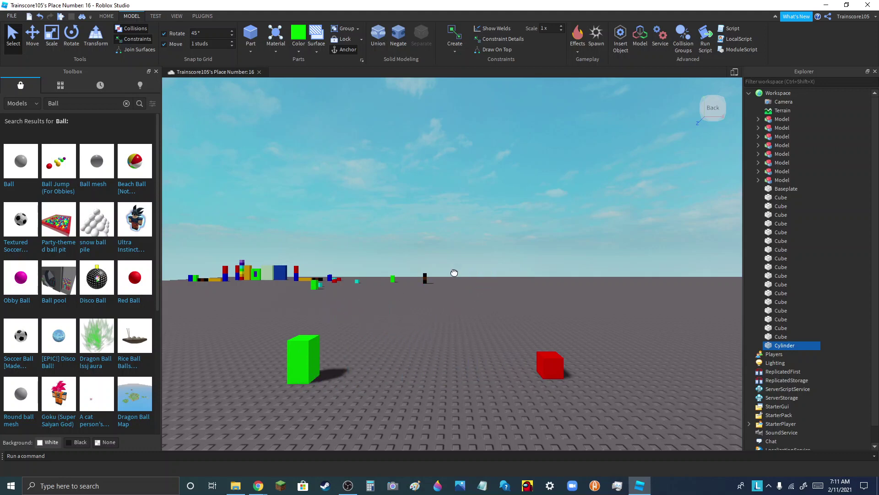
{"action": "scroll", "coordinate": [305, 371], "scroll_direction": "up", "scroll_amount": 2}
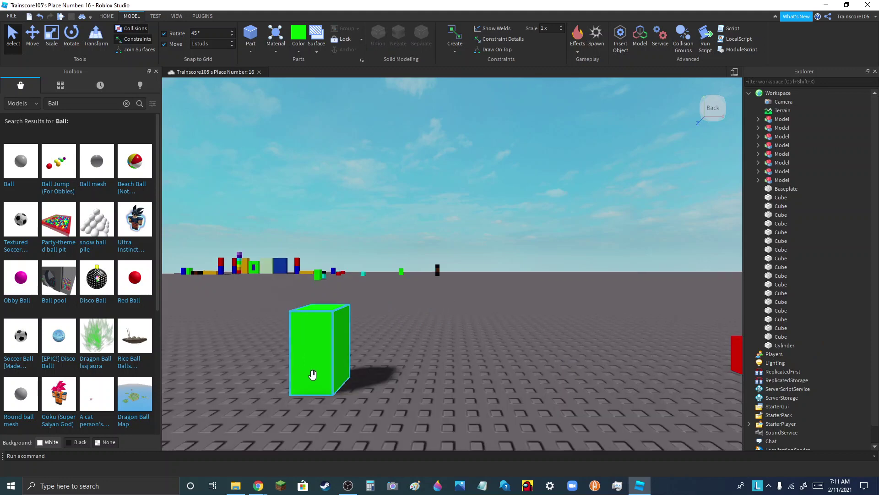
Move the green block and red cube back out of the foreground.
{"action": "mouse_move", "coordinate": [318, 373]}
{"action": "left_mouse_down"}
{"action": "mouse_move", "coordinate": [514, 382]}
{"action": "mouse_move", "coordinate": [399, 397]}
{"action": "mouse_move", "coordinate": [353, 392]}
{"action": "left_mouse_up"}
{"action": "scroll", "coordinate": [549, 380], "scroll_direction": "down", "scroll_amount": 2}
{"action": "scroll", "coordinate": [550, 379], "scroll_direction": "up", "scroll_amount": 2}
{"action": "scroll", "coordinate": [308, 389], "scroll_direction": "up", "scroll_amount": 5}
{"action": "mouse_move", "coordinate": [510, 361]}
{"action": "left_mouse_down"}
{"action": "mouse_move", "coordinate": [444, 416]}
{"action": "mouse_move", "coordinate": [451, 383]}
{"action": "mouse_move", "coordinate": [410, 324]}
{"action": "mouse_move", "coordinate": [371, 331]}
{"action": "left_mouse_up"}
{"action": "scroll", "coordinate": [451, 383], "scroll_direction": "down", "scroll_amount": 5}
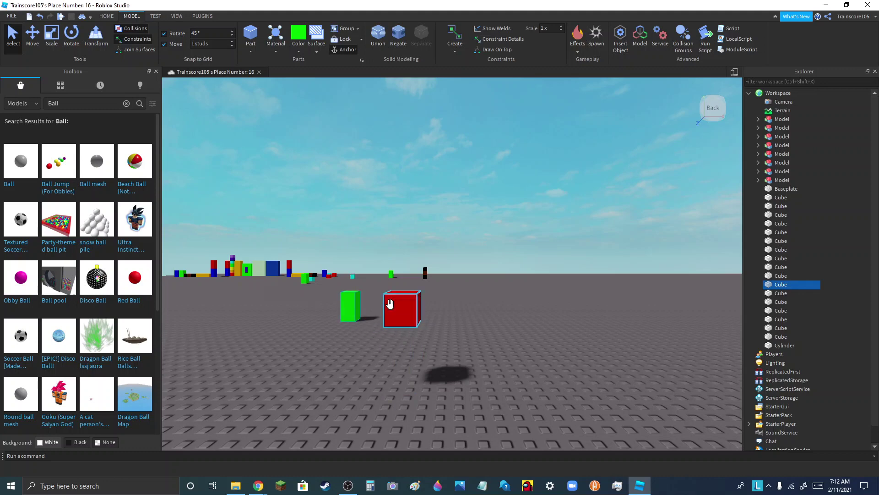
{"action": "left_click_drag", "start_coordinate": [389, 303], "coordinate": [364, 310]}
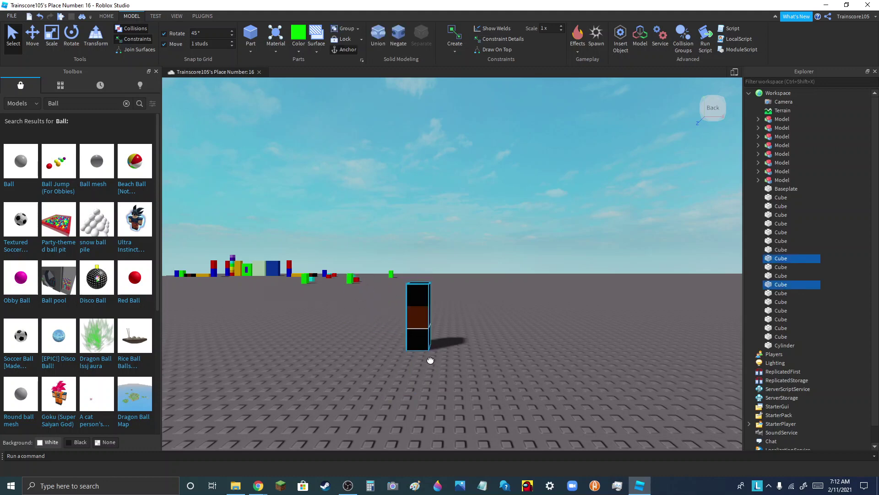
Bring the black-brown block stack toward the camera and select it.
{"action": "left_click_drag", "start_coordinate": [425, 271], "coordinate": [477, 414]}
{"action": "left_click", "coordinate": [486, 214]}
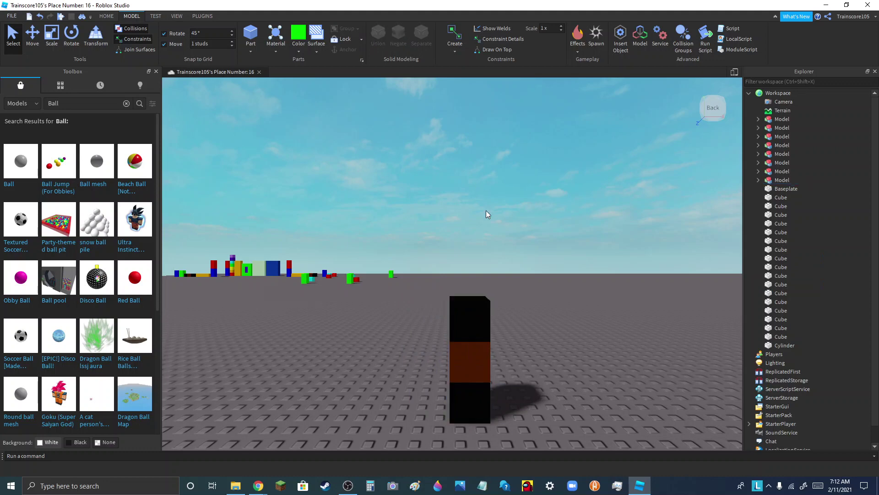
{"action": "left_click", "coordinate": [470, 400]}
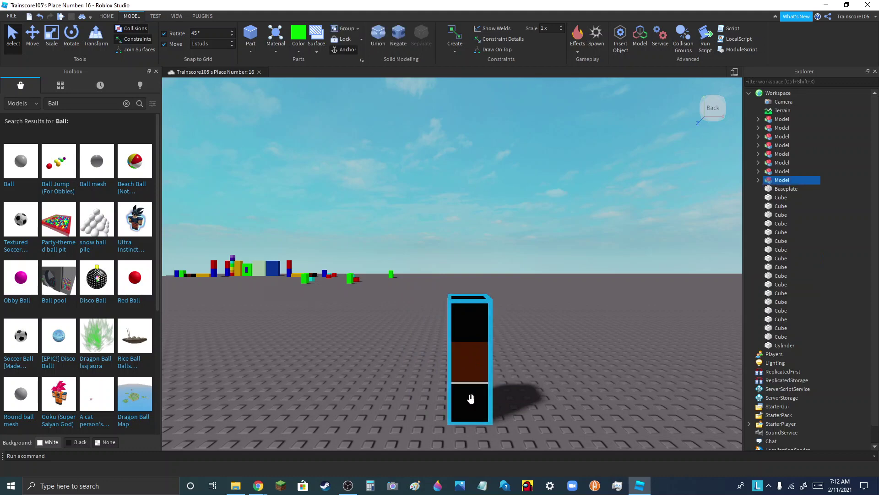
Duplicate the black-brown stack, push the copy back, and bring the green and red blocks forward.
{"action": "key", "text": "ctrl+d"}
{"action": "mouse_move", "coordinate": [471, 388]}
{"action": "left_mouse_down"}
{"action": "mouse_move", "coordinate": [613, 369]}
{"action": "mouse_move", "coordinate": [543, 428]}
{"action": "left_mouse_up"}
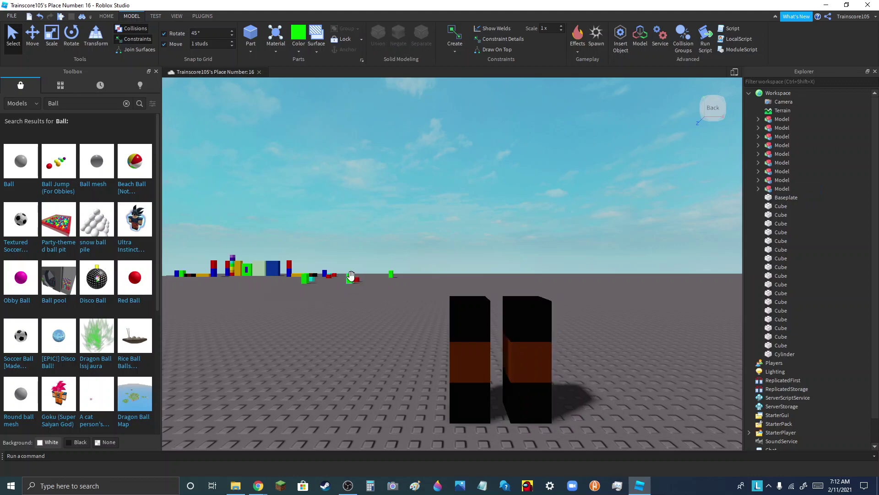
{"action": "left_click_drag", "start_coordinate": [350, 276], "coordinate": [351, 382]}
{"action": "left_click_drag", "start_coordinate": [510, 406], "coordinate": [288, 312]}
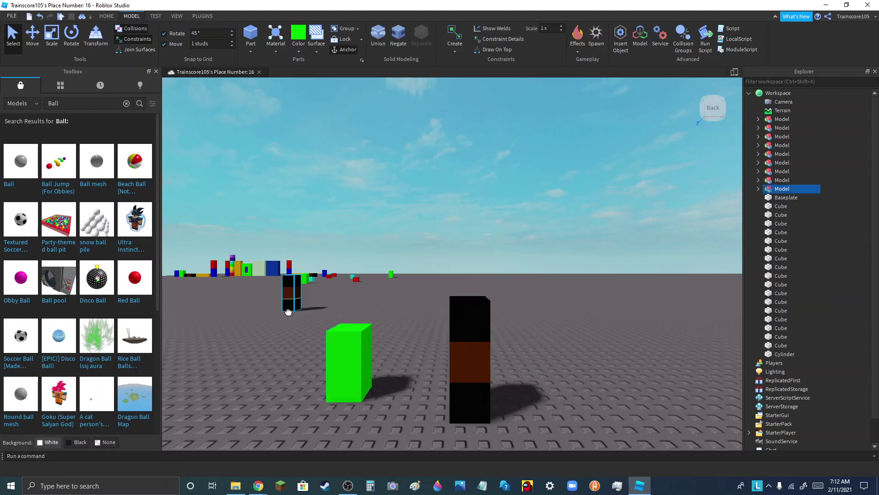
{"action": "left_click_drag", "start_coordinate": [356, 278], "coordinate": [545, 431]}
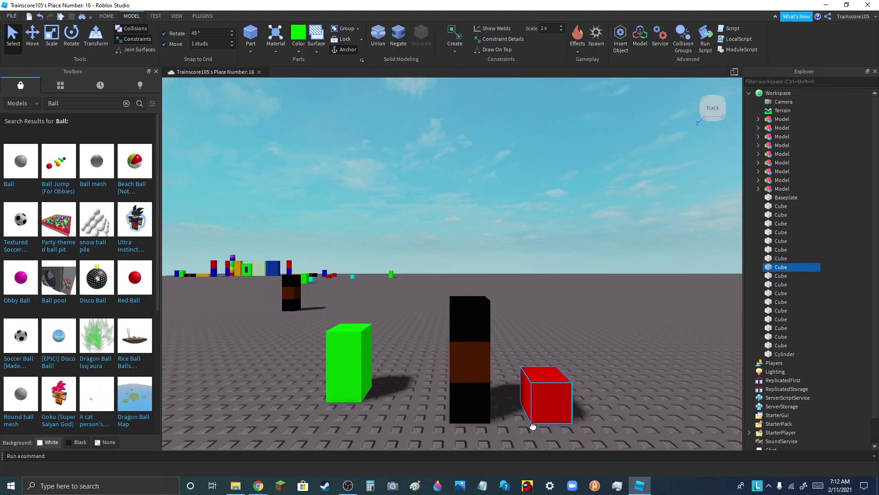
{"action": "left_click_drag", "start_coordinate": [334, 392], "coordinate": [540, 382]}
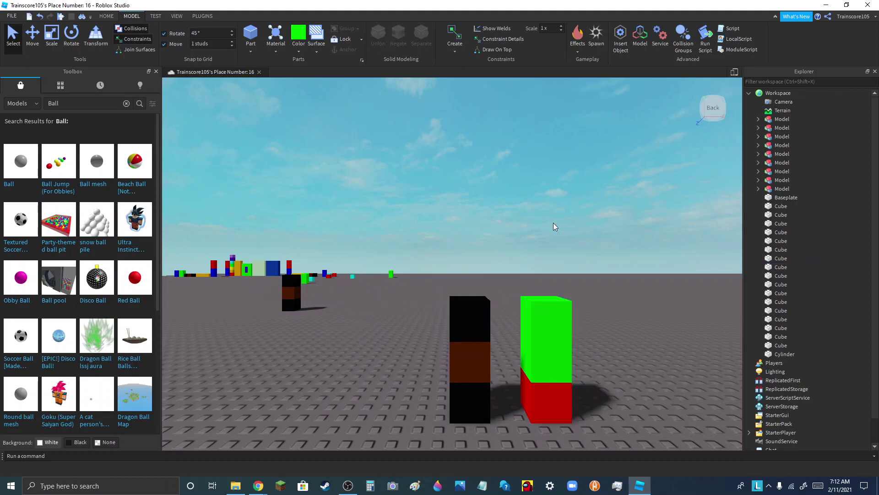
{"action": "scroll", "coordinate": [515, 309], "scroll_direction": "down", "scroll_amount": 3}
Line up the red cube, green block and black-brown stack from shortest to tallest.
{"action": "left_click_drag", "start_coordinate": [358, 293], "coordinate": [383, 279]}
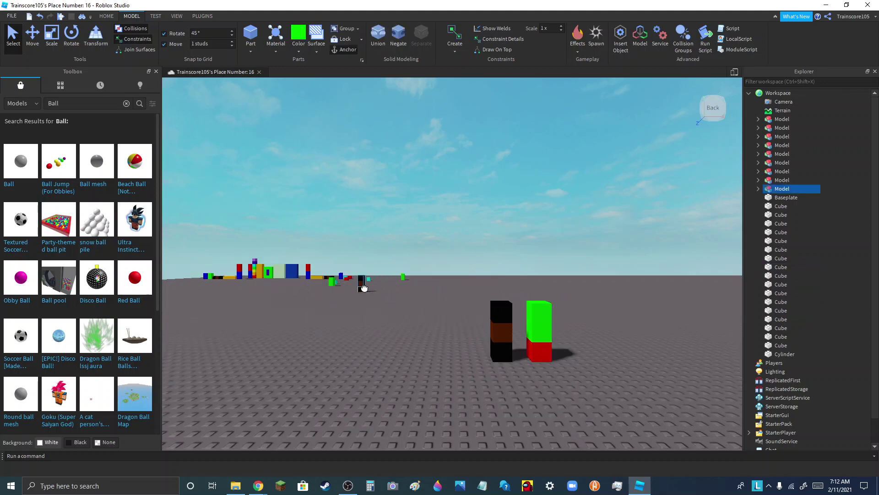
{"action": "scroll", "coordinate": [515, 338], "scroll_direction": "up", "scroll_amount": 1}
{"action": "left_click_drag", "start_coordinate": [514, 337], "coordinate": [483, 405]}
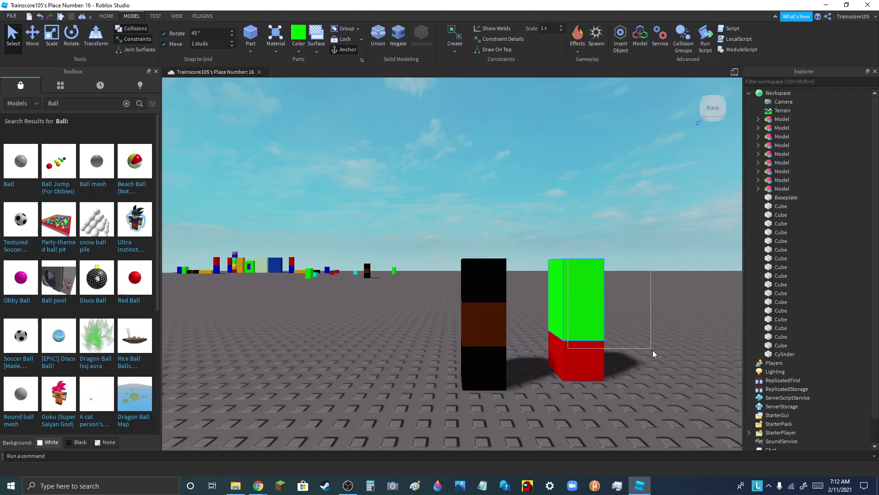
{"action": "left_click_drag", "start_coordinate": [578, 350], "coordinate": [583, 399]}
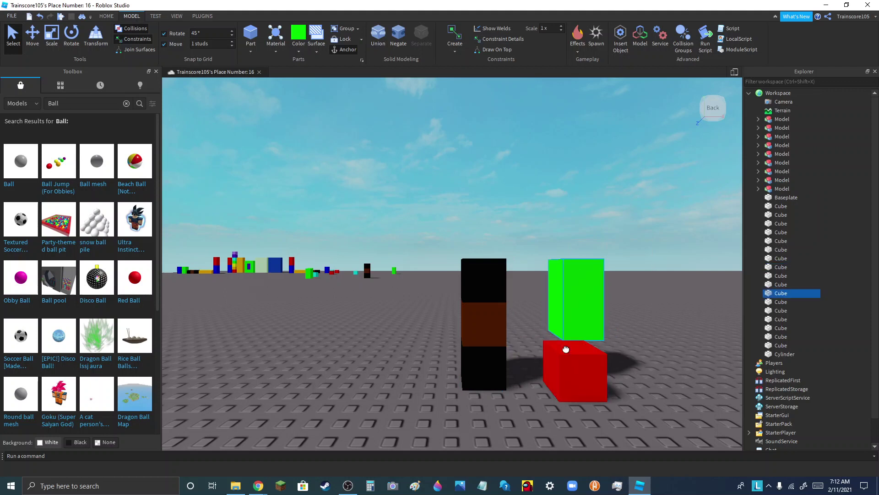
{"action": "mouse_move", "coordinate": [568, 336]}
{"action": "left_mouse_down"}
{"action": "mouse_move", "coordinate": [436, 378]}
{"action": "mouse_move", "coordinate": [428, 414]}
{"action": "left_mouse_up"}
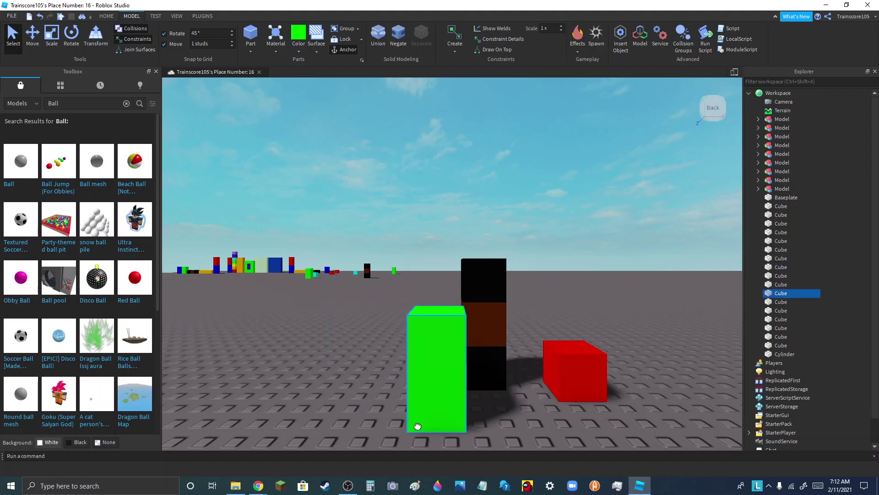
{"action": "left_click_drag", "start_coordinate": [584, 393], "coordinate": [312, 413]}
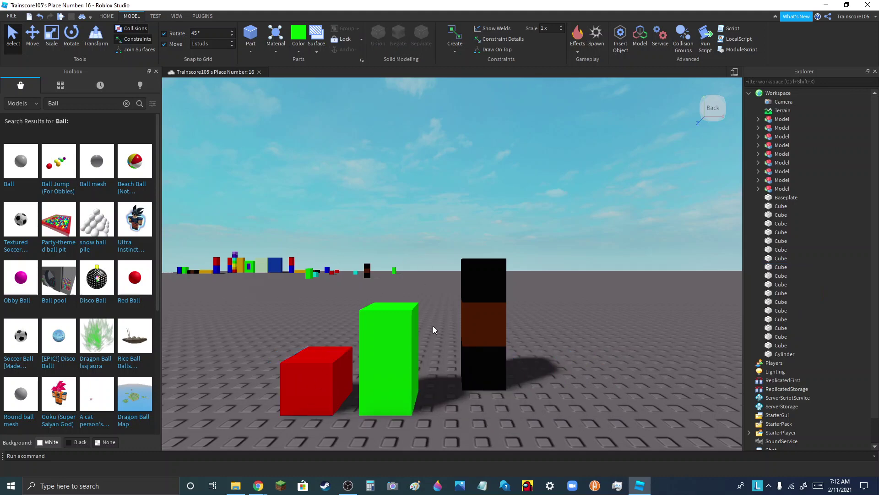
{"action": "scroll", "coordinate": [434, 326], "scroll_direction": "down", "scroll_amount": 10}
{"action": "mouse_move", "coordinate": [661, 285]}
{"action": "right_mouse_down"}
{"action": "mouse_move", "coordinate": [632, 249]}
{"action": "mouse_move", "coordinate": [529, 354]}
{"action": "mouse_move", "coordinate": [589, 388]}
{"action": "mouse_move", "coordinate": [541, 235]}
{"action": "mouse_move", "coordinate": [504, 411]}
{"action": "mouse_move", "coordinate": [537, 327]}
{"action": "mouse_move", "coordinate": [596, 247]}
{"action": "mouse_move", "coordinate": [607, 244]}
{"action": "mouse_move", "coordinate": [533, 371]}
{"action": "right_mouse_up"}
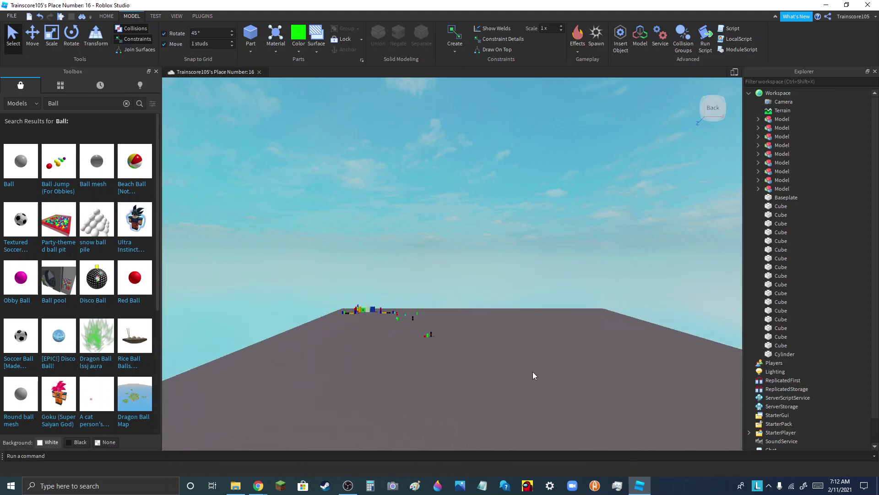
{"action": "scroll", "coordinate": [577, 362], "scroll_direction": "up", "scroll_amount": 2}
{"action": "scroll", "coordinate": [520, 342], "scroll_direction": "up", "scroll_amount": 2}
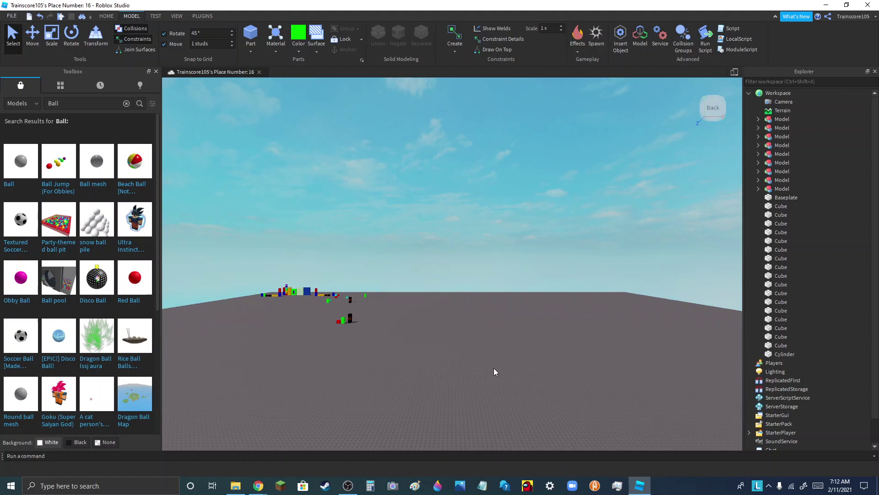
{"action": "scroll", "coordinate": [508, 307], "scroll_direction": "up", "scroll_amount": 2}
{"action": "scroll", "coordinate": [504, 245], "scroll_direction": "up", "scroll_amount": 1}
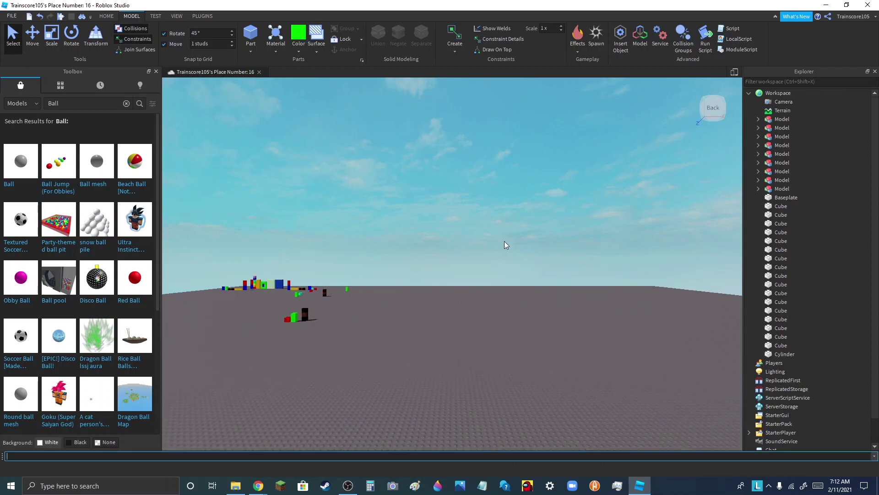
{"action": "scroll", "coordinate": [504, 245], "scroll_direction": "up", "scroll_amount": 1}
{"action": "scroll", "coordinate": [570, 237], "scroll_direction": "up", "scroll_amount": 1}
{"action": "scroll", "coordinate": [526, 364], "scroll_direction": "up", "scroll_amount": 1}
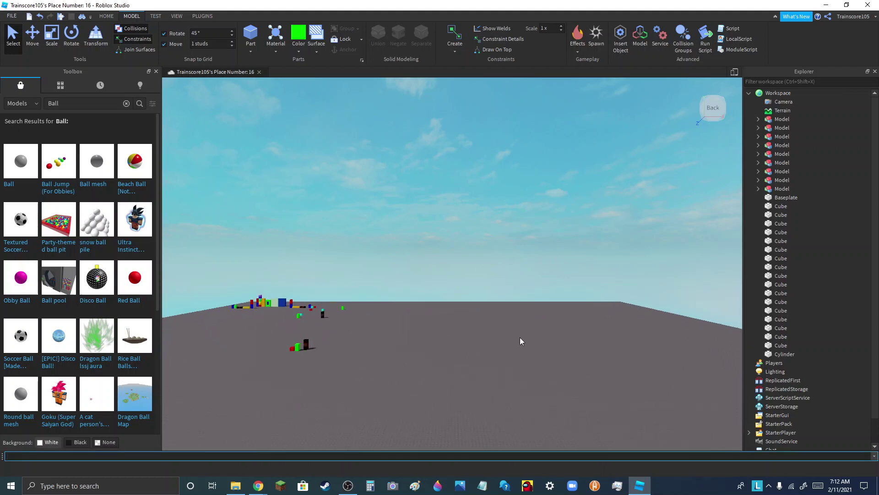
{"action": "scroll", "coordinate": [520, 337], "scroll_direction": "up", "scroll_amount": 1}
{"action": "scroll", "coordinate": [484, 352], "scroll_direction": "up", "scroll_amount": 1}
{"action": "scroll", "coordinate": [482, 389], "scroll_direction": "up", "scroll_amount": 1}
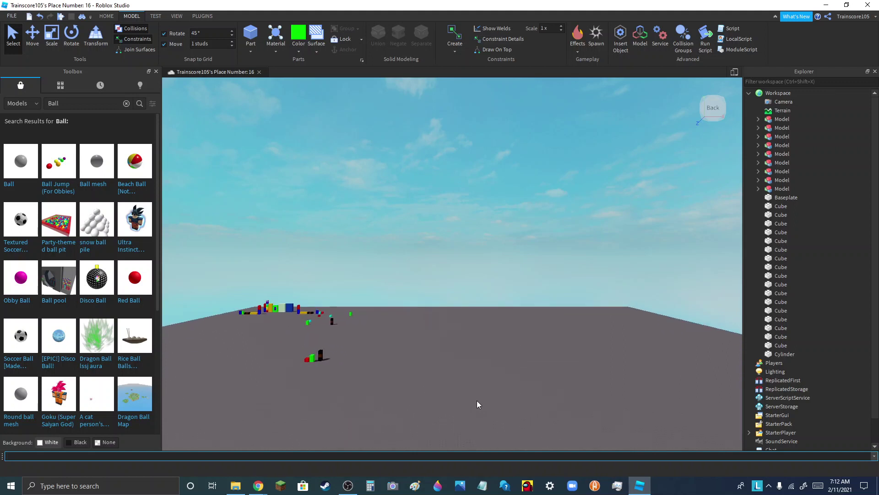
{"action": "scroll", "coordinate": [522, 344], "scroll_direction": "down", "scroll_amount": 2}
{"action": "scroll", "coordinate": [494, 216], "scroll_direction": "up", "scroll_amount": 1}
{"action": "scroll", "coordinate": [447, 261], "scroll_direction": "up", "scroll_amount": 1}
{"action": "scroll", "coordinate": [508, 350], "scroll_direction": "up", "scroll_amount": 1}
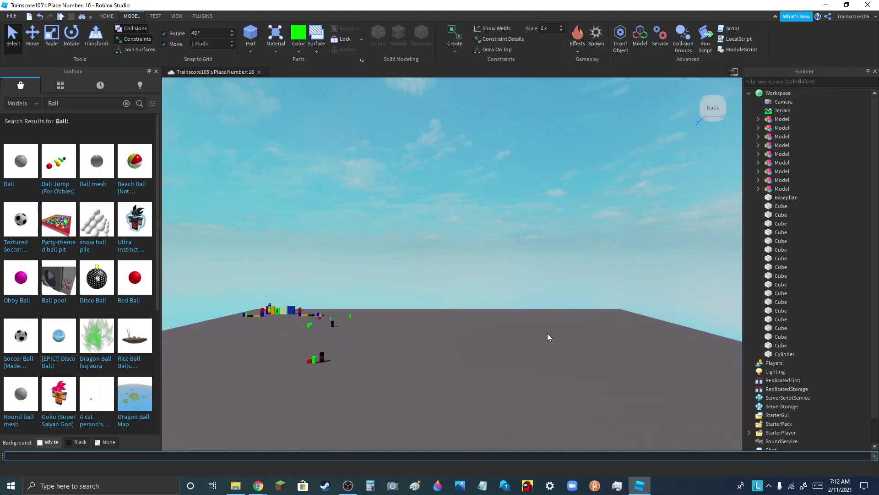
{"action": "scroll", "coordinate": [487, 386], "scroll_direction": "up", "scroll_amount": 2}
{"action": "scroll", "coordinate": [426, 378], "scroll_direction": "down", "scroll_amount": 1}
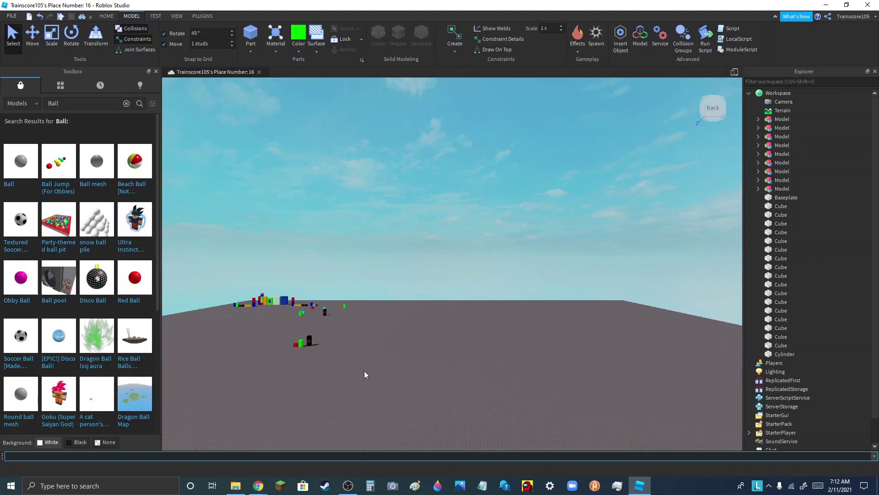
{"action": "scroll", "coordinate": [364, 374], "scroll_direction": "up", "scroll_amount": 1}
{"action": "scroll", "coordinate": [267, 333], "scroll_direction": "up", "scroll_amount": 2}
{"action": "scroll", "coordinate": [267, 333], "scroll_direction": "up", "scroll_amount": 3}
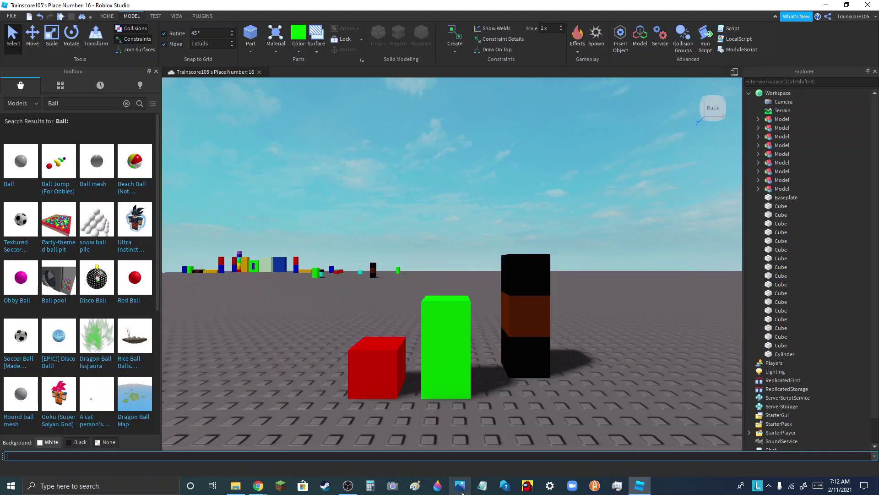
Nudge the red cube and green block snugly beside the black-brown stack.
{"action": "mouse_move", "coordinate": [398, 371]}
{"action": "left_mouse_down"}
{"action": "mouse_move", "coordinate": [343, 391]}
{"action": "mouse_move", "coordinate": [373, 394]}
{"action": "left_mouse_up"}
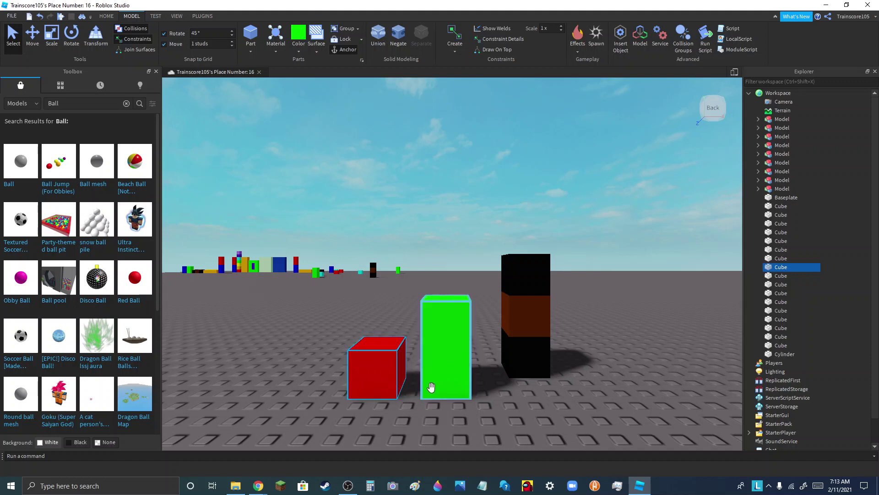
{"action": "left_click_drag", "start_coordinate": [431, 387], "coordinate": [468, 385]}
{"action": "left_click_drag", "start_coordinate": [395, 375], "coordinate": [422, 374]}
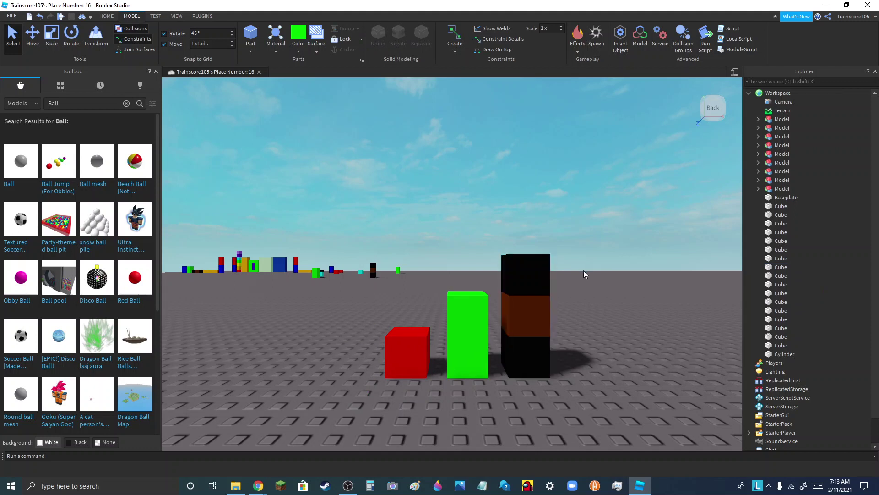
{"action": "mouse_move", "coordinate": [459, 353]}
{"action": "left_mouse_down"}
{"action": "mouse_move", "coordinate": [321, 360]}
{"action": "mouse_move", "coordinate": [473, 359]}
{"action": "mouse_move", "coordinate": [466, 376]}
{"action": "left_mouse_up"}
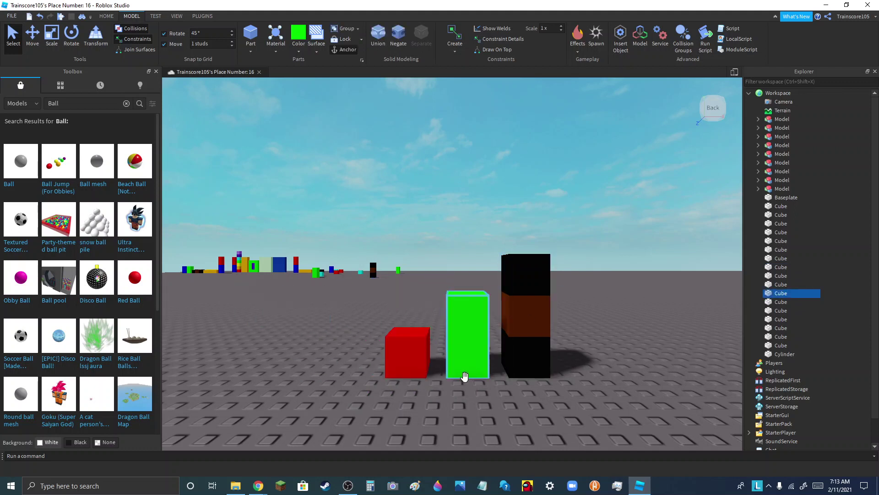
{"action": "left_click", "coordinate": [455, 244]}
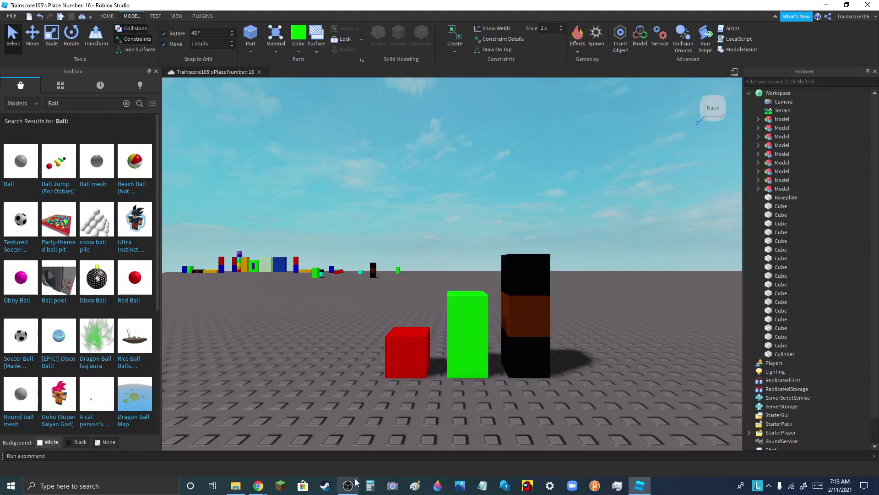